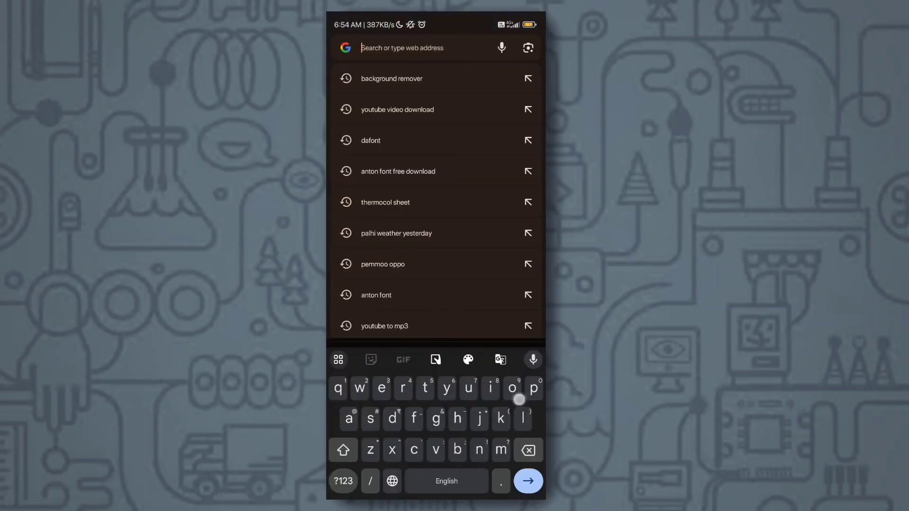
Search Google for 'photopea' and open the official photopea.com site.
type("phot")
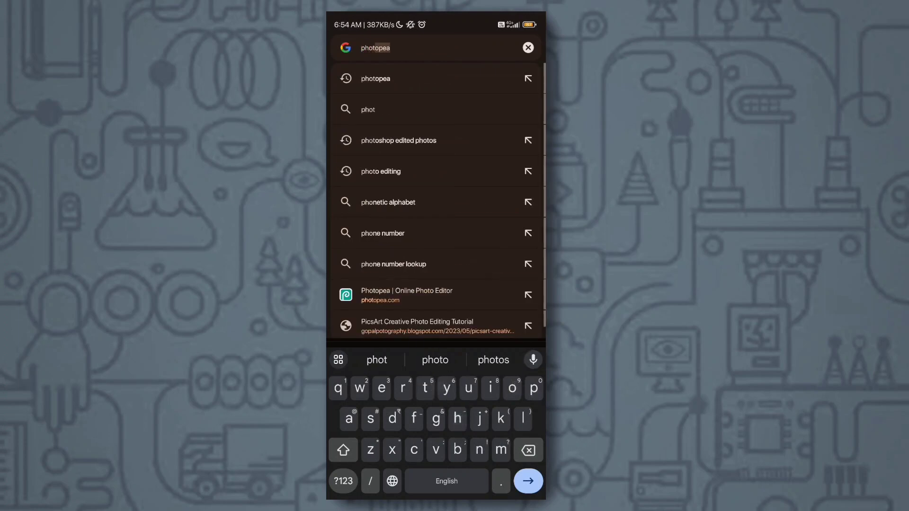
key("Return")
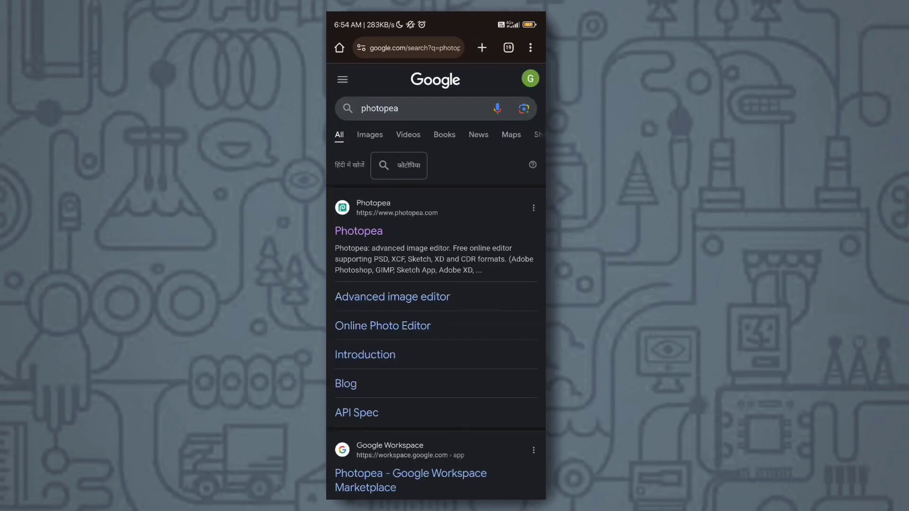
left_click(359, 231)
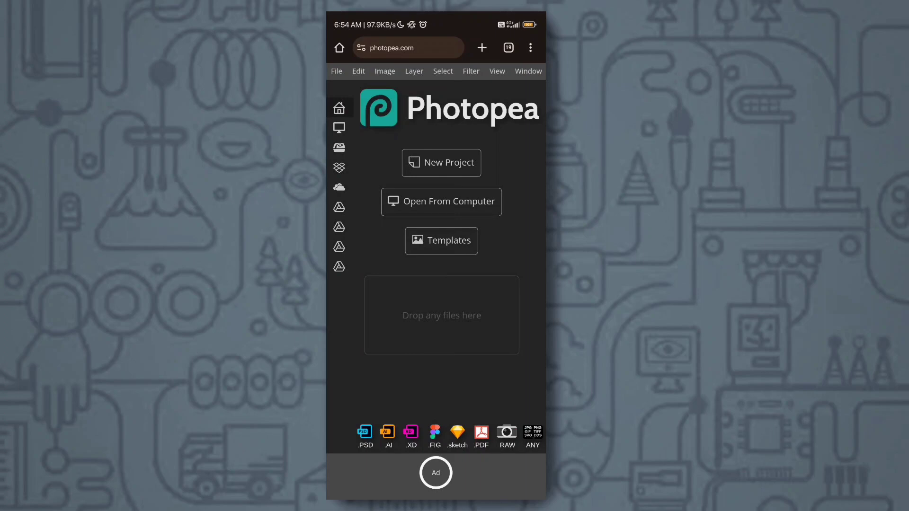
left_click(441, 201)
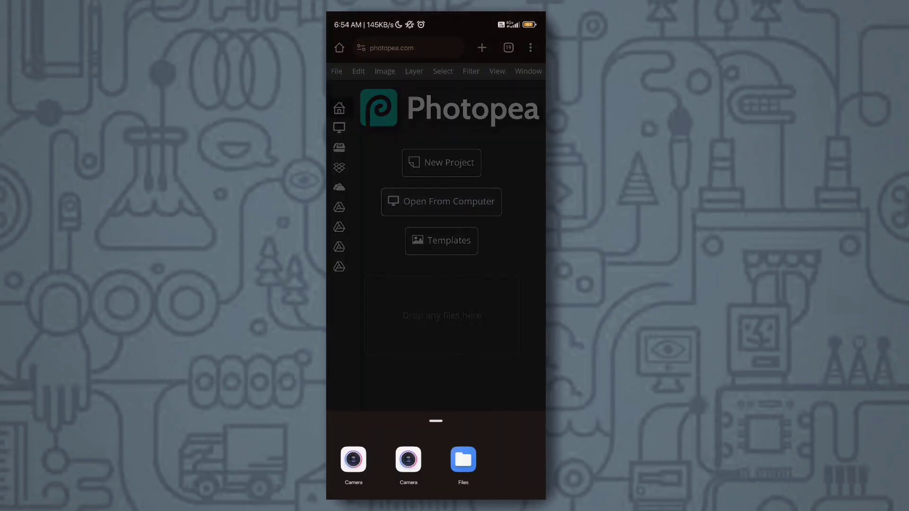
left_click(462, 459)
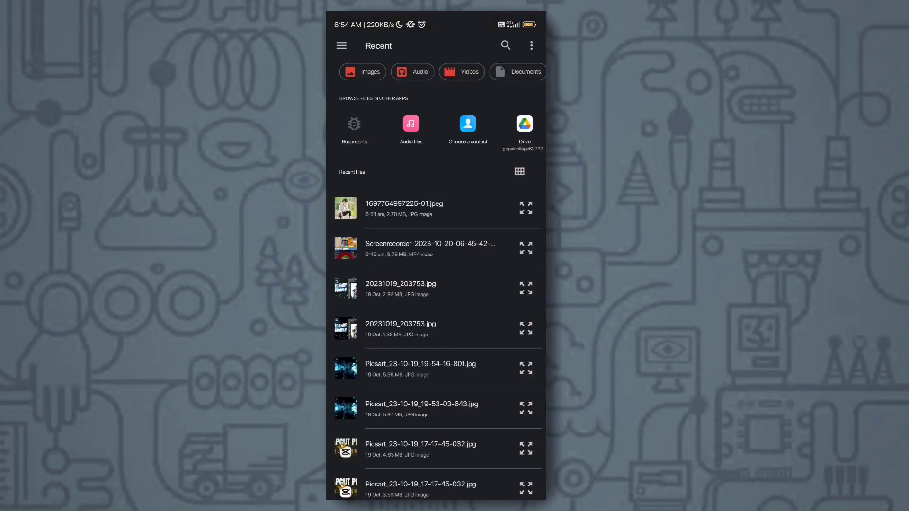
left_click(404, 208)
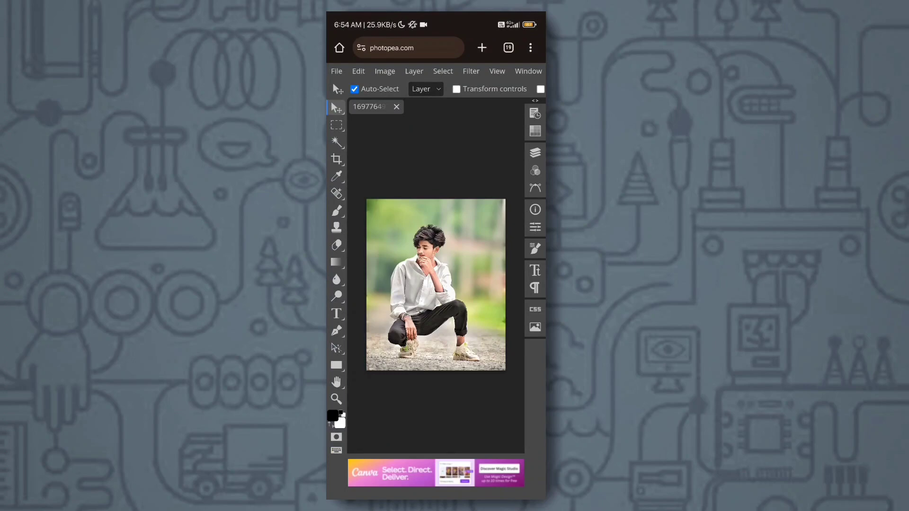
Show the Move tool variants, then the Rectangle, Ellipse and Lasso selection tool list.
left_click_drag(516, 342, 516, 419)
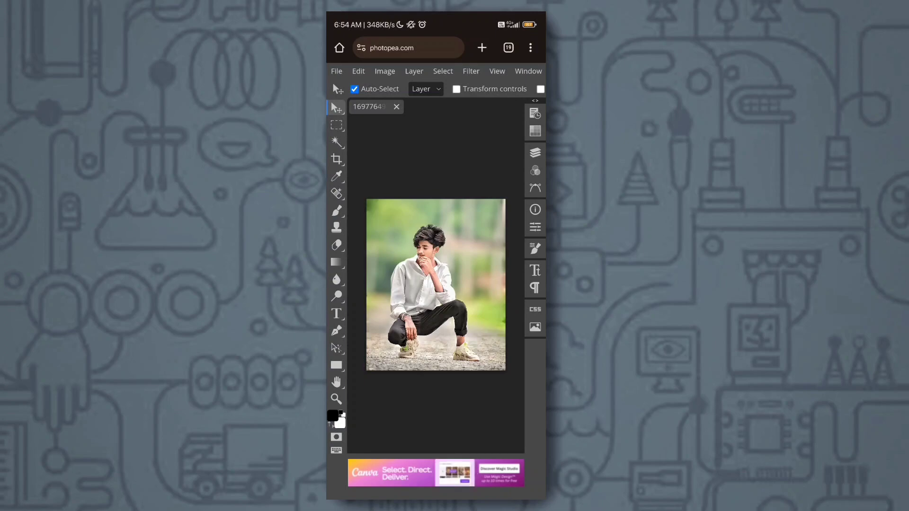
left_click(336, 108)
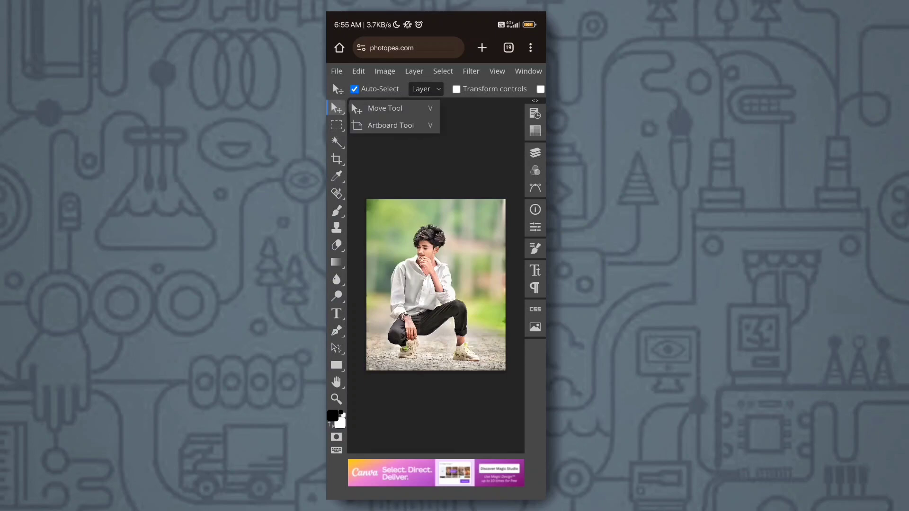
left_click(332, 115)
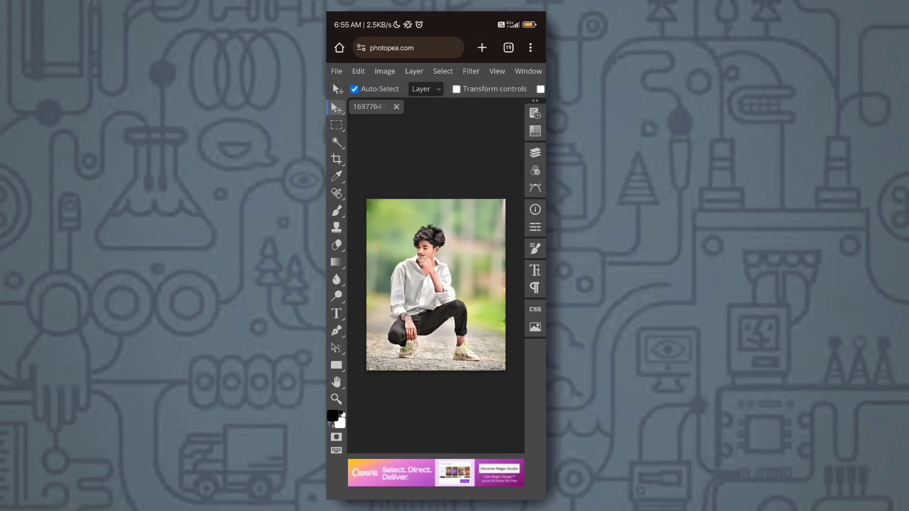
left_click(339, 127)
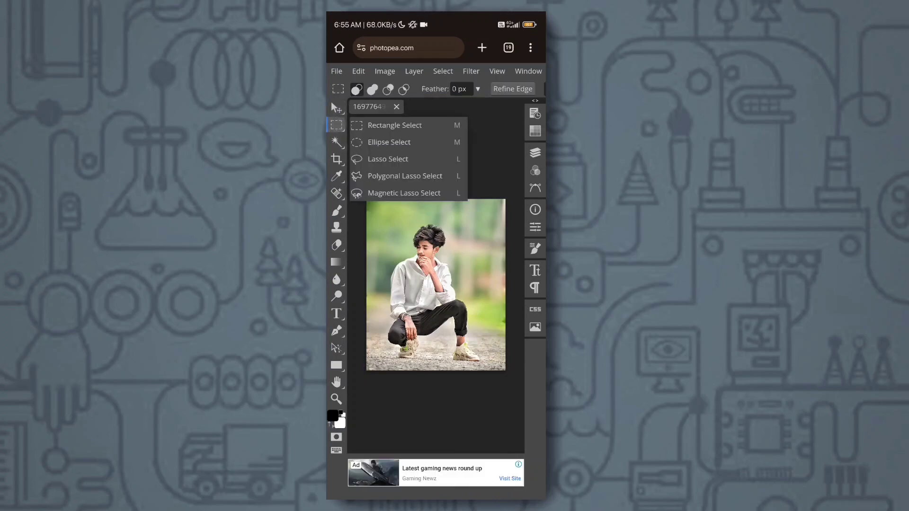
Try the freehand lasso, Magic Wand and Crop tools.
left_click(387, 159)
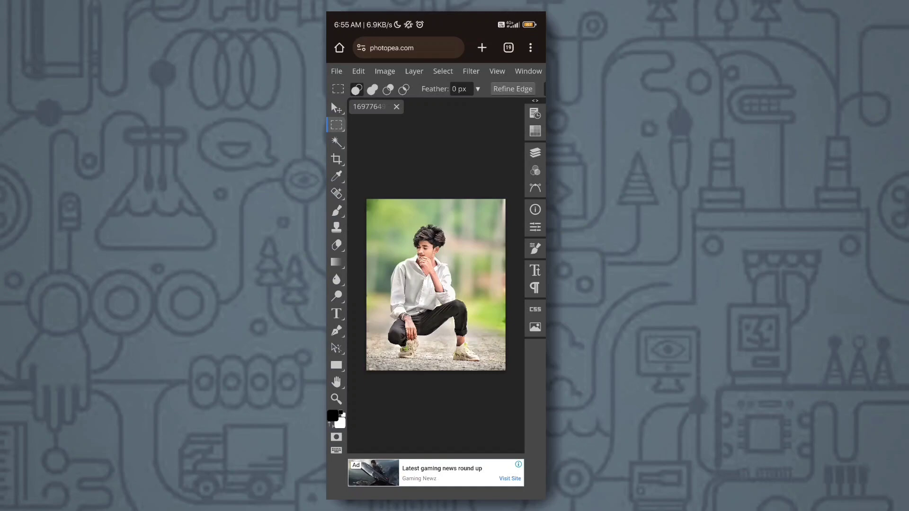
left_click(343, 149)
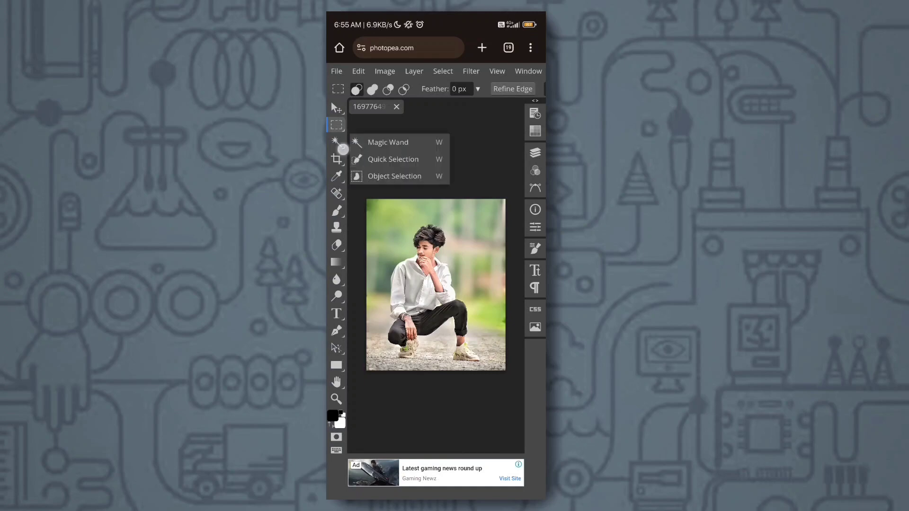
left_click(343, 149)
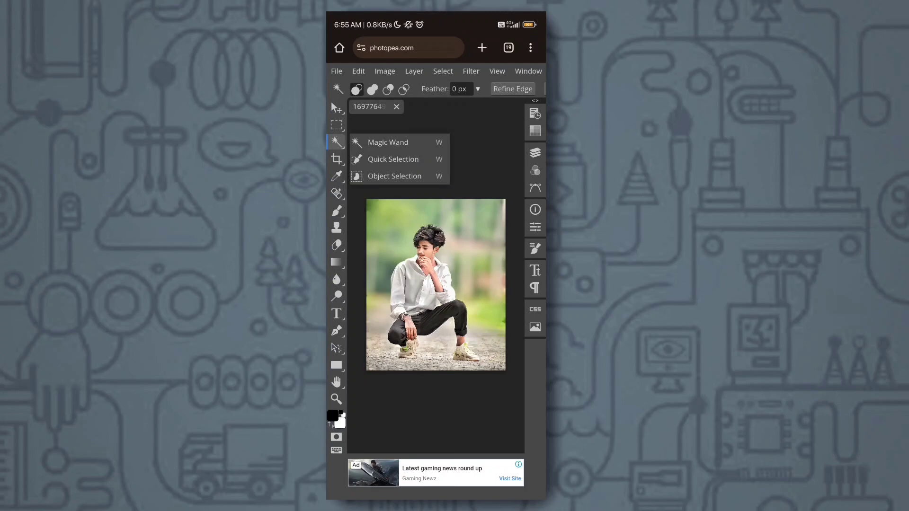
left_click(336, 160)
left_click(340, 146)
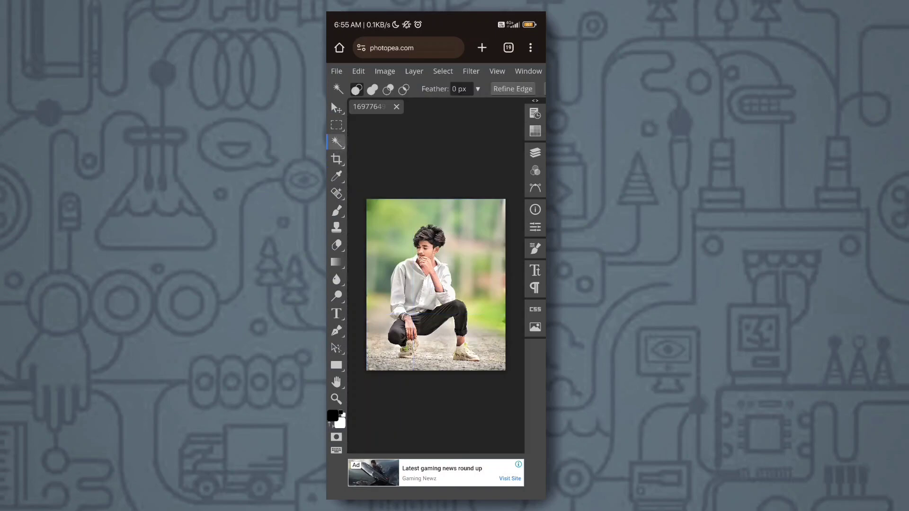
Quick-select part of the photo's background, then switch to the Crop tool.
left_click(337, 142)
left_click(393, 159)
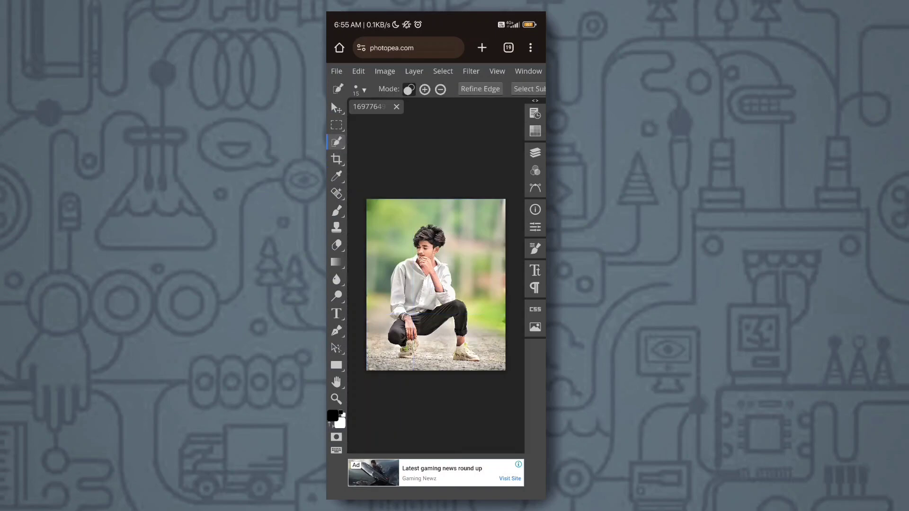
left_click(480, 265)
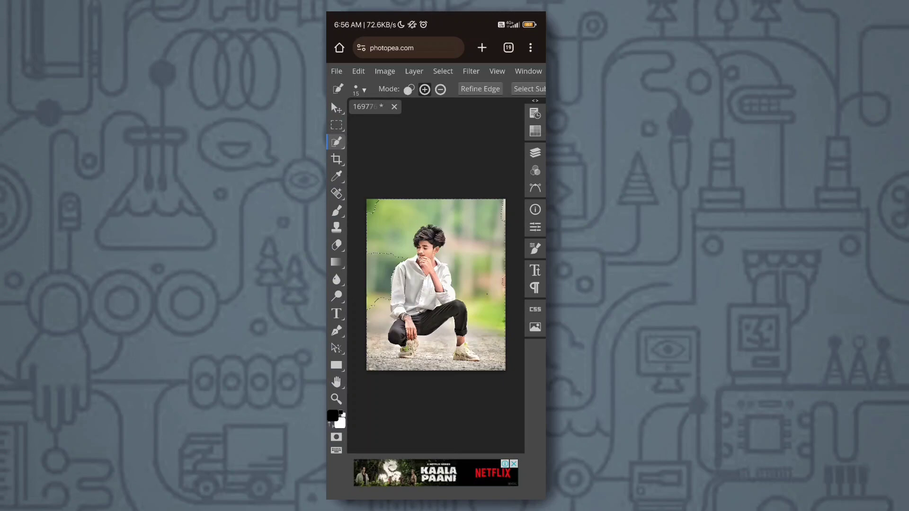
left_click(337, 159)
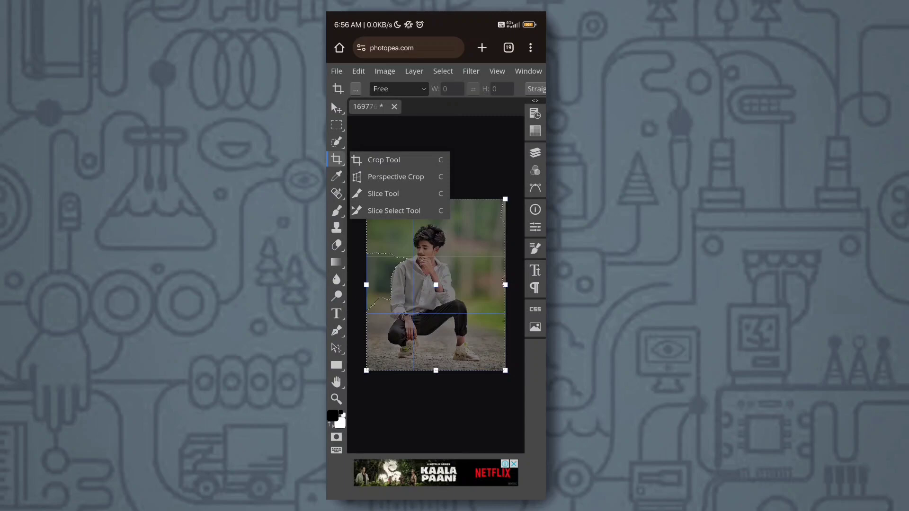
Try the Eyedropper and Healing tools and look at their variants.
left_click(337, 159)
left_click(337, 176)
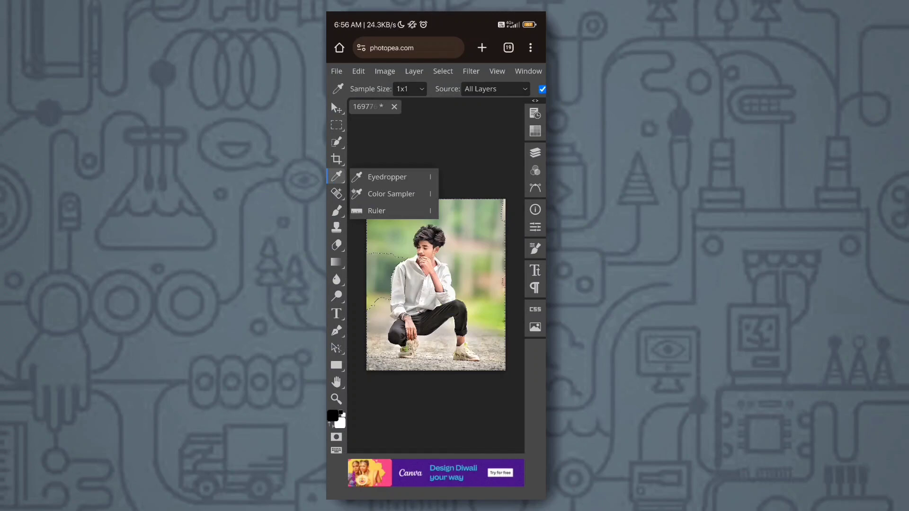
left_click(337, 176)
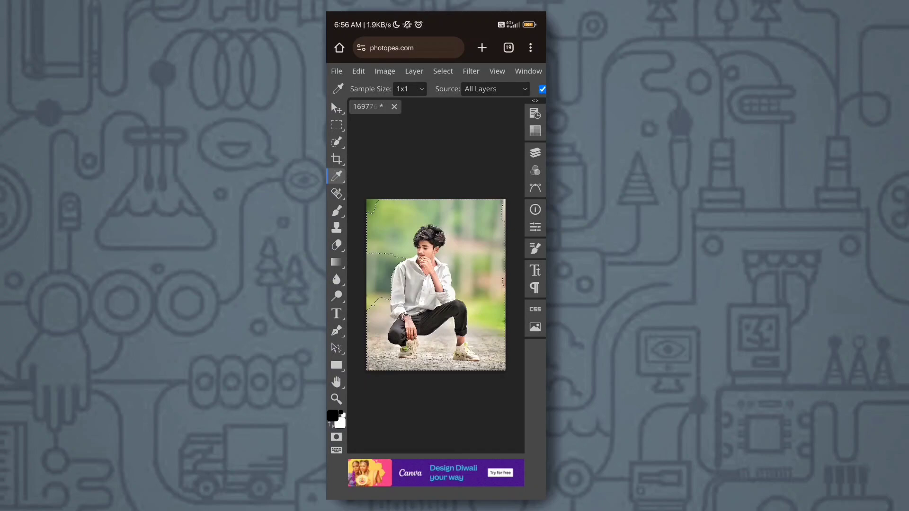
left_click(336, 193)
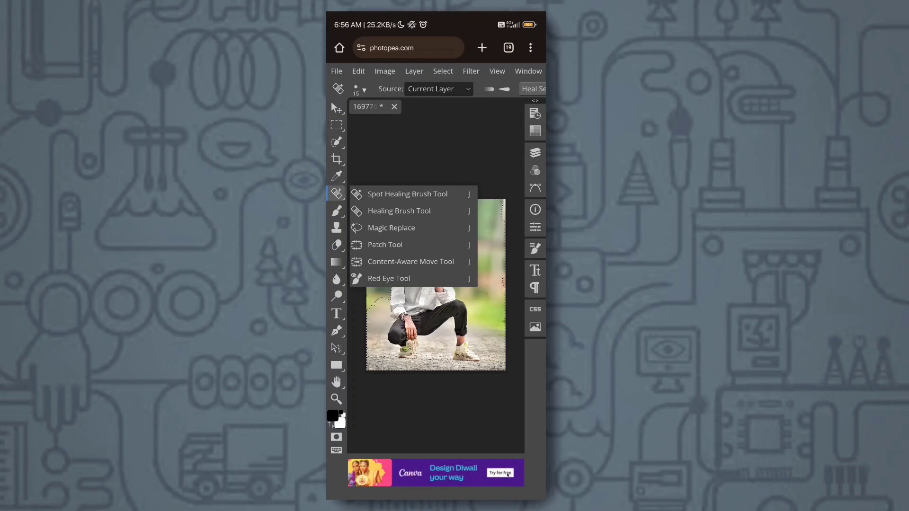
Pick Color Replacement from the Brush tool variants after trying Clone Stamp.
left_click(338, 213)
left_click(339, 222)
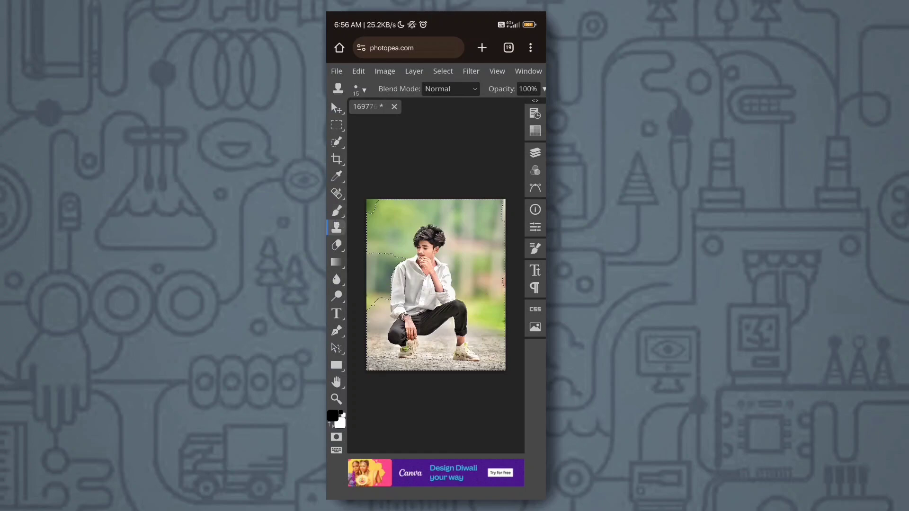
left_click(337, 211)
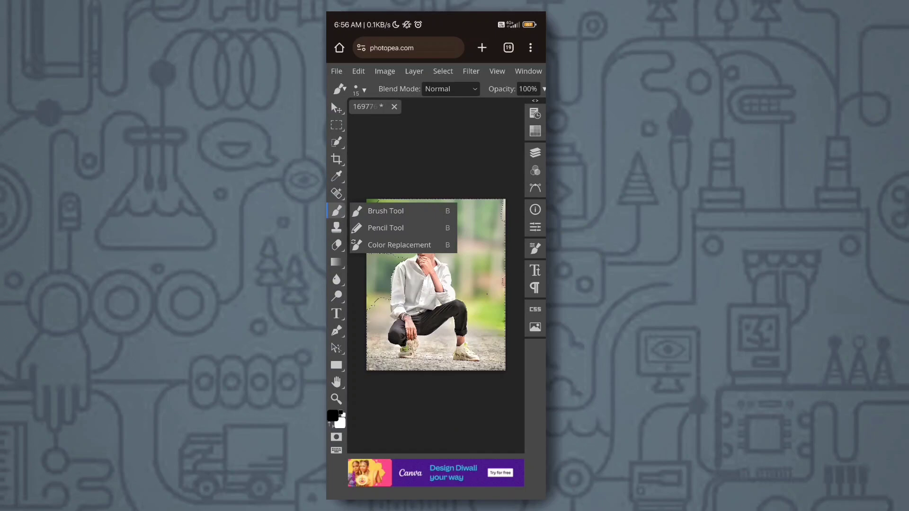
left_click(399, 245)
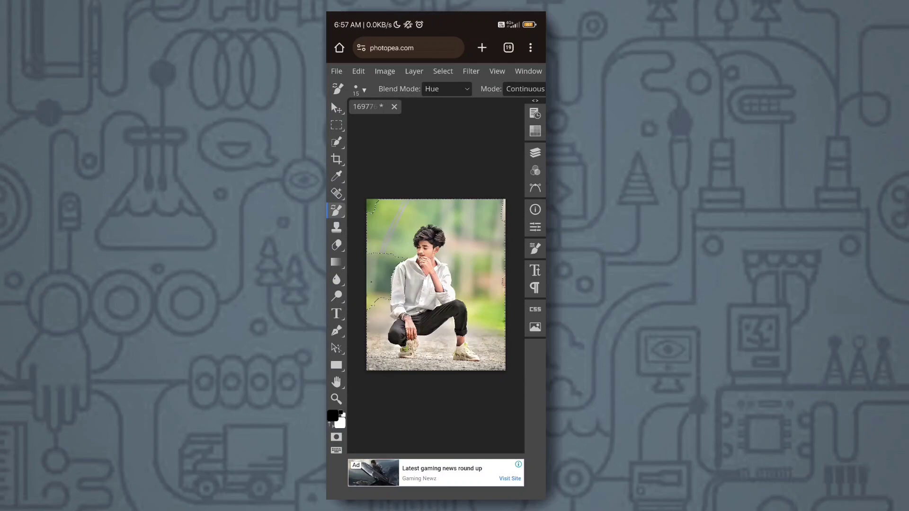
Undo the last change and step back one history state.
left_click(359, 71)
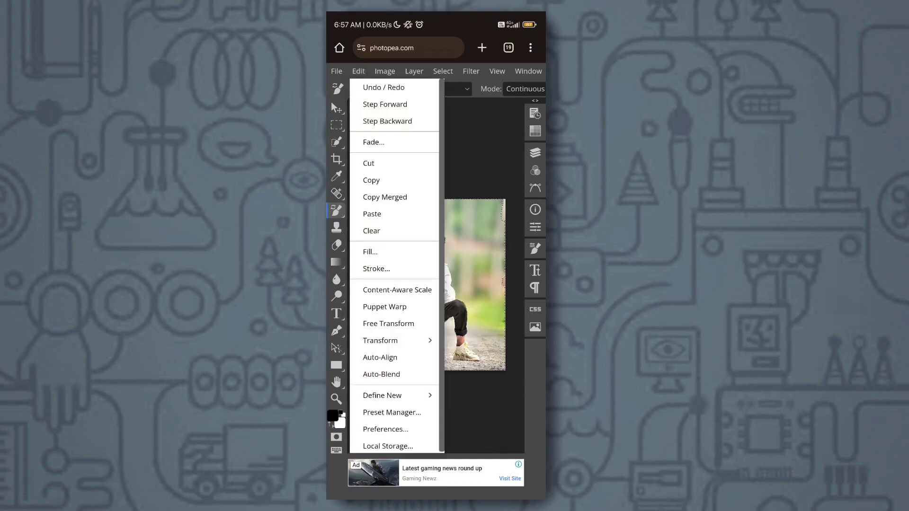
left_click(381, 85)
left_click(361, 70)
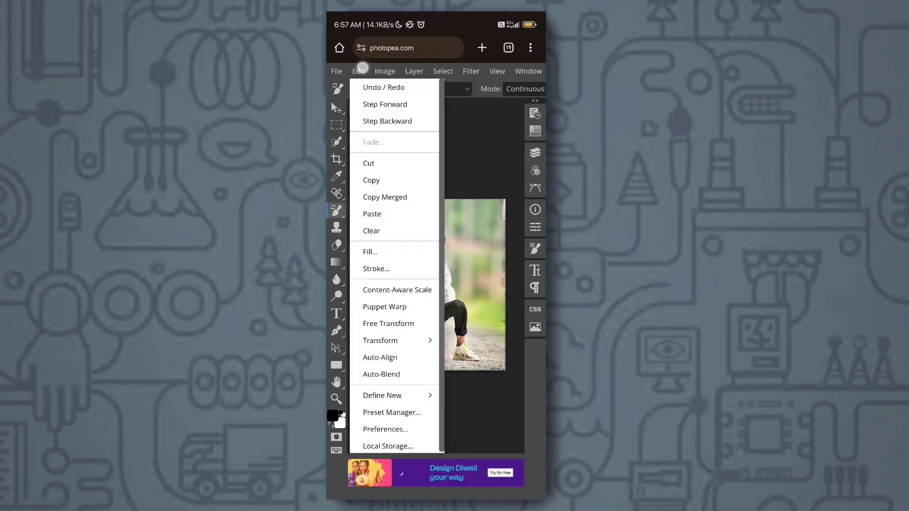
left_click(362, 68)
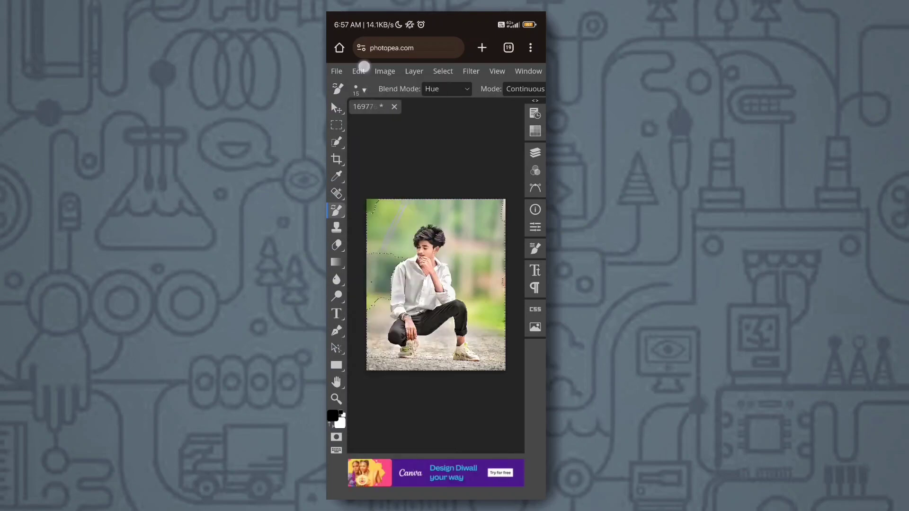
left_click(363, 68)
left_click(380, 121)
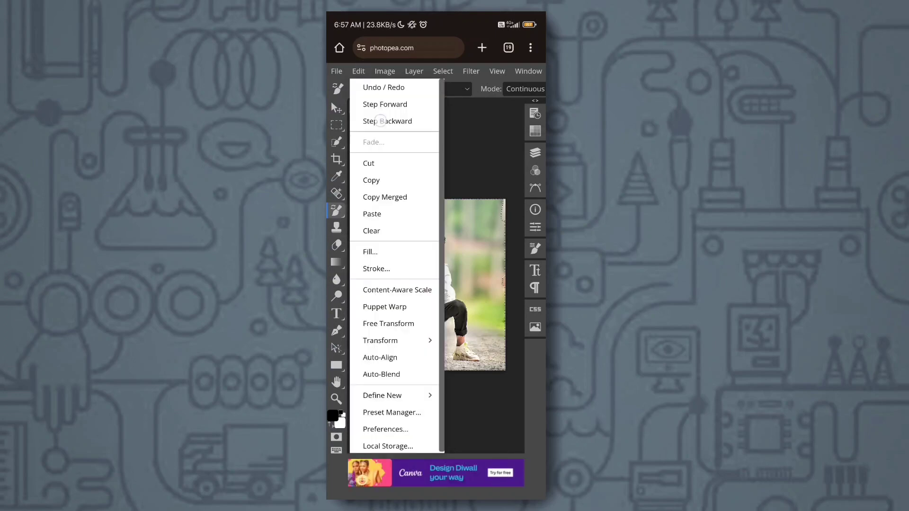
Step back twice more to remove the selection, then pick the Eraser tool.
left_click(359, 71)
left_click(381, 121)
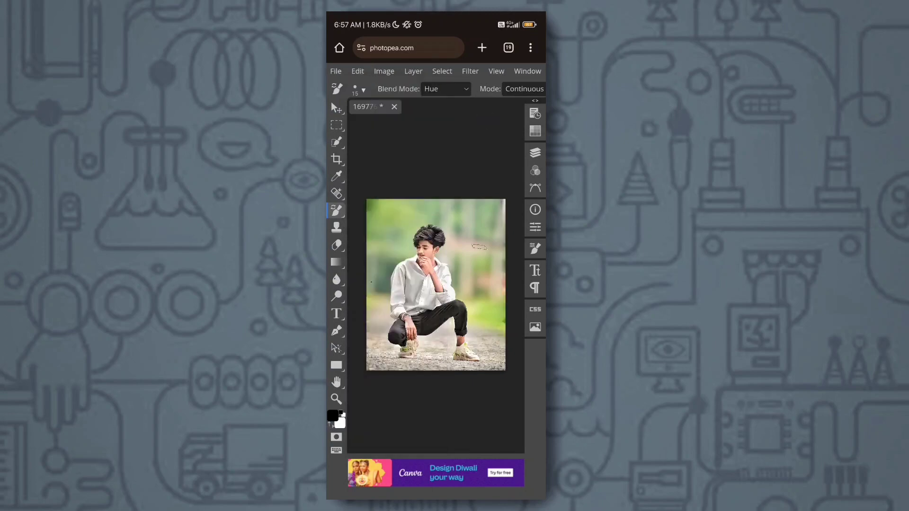
left_click(356, 71)
left_click(395, 121)
left_click(337, 227)
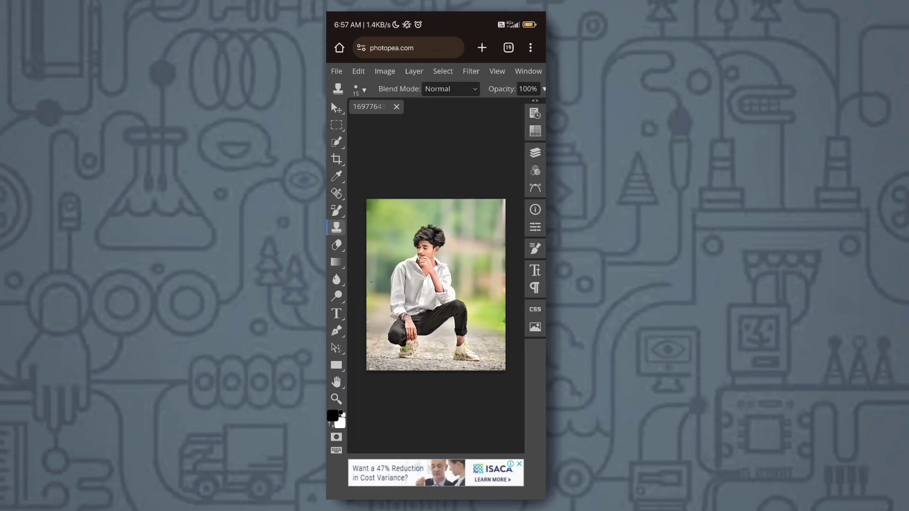
left_click(337, 246)
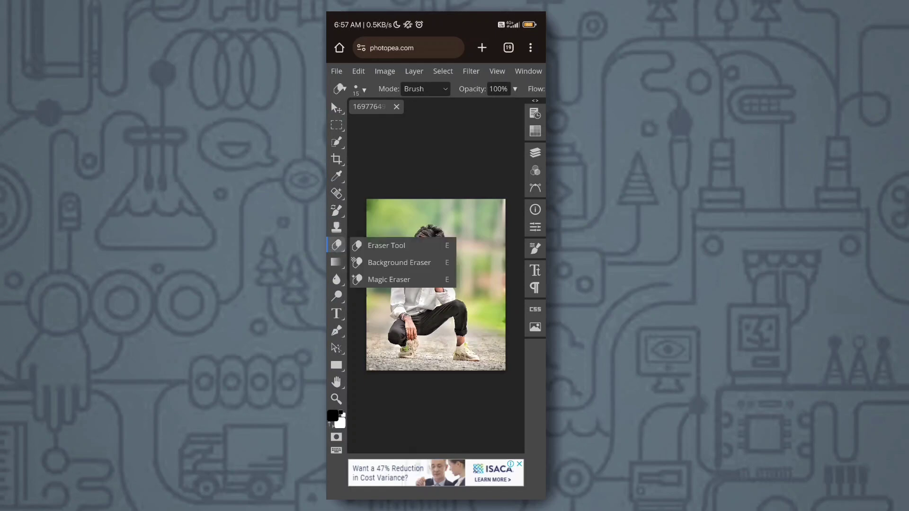
With the Magic Eraser, erase the green background patches left of the boy.
left_click(402, 280)
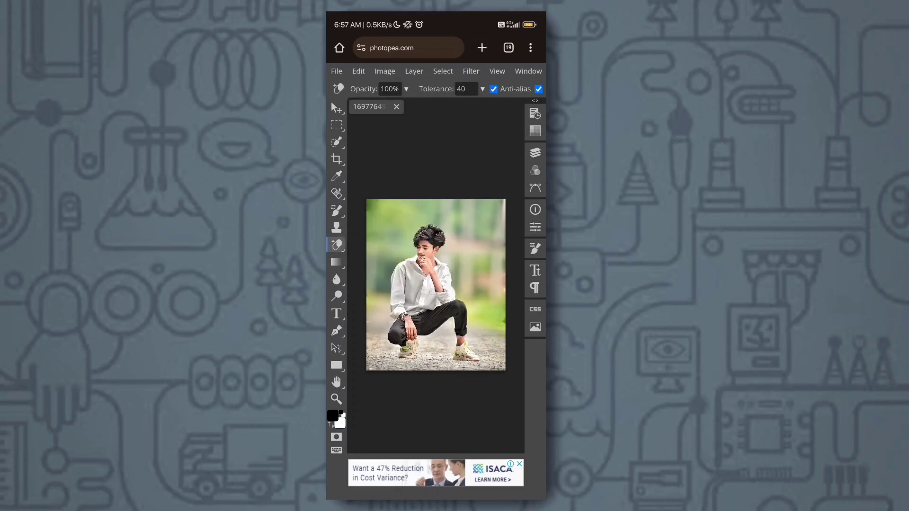
left_click(473, 255)
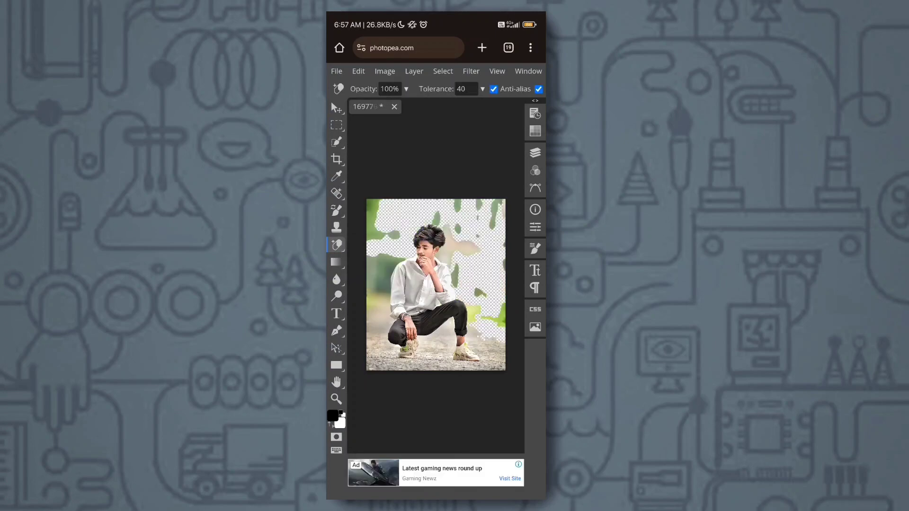
left_click(387, 199)
left_click(367, 256)
left_click(378, 297)
left_click(382, 267)
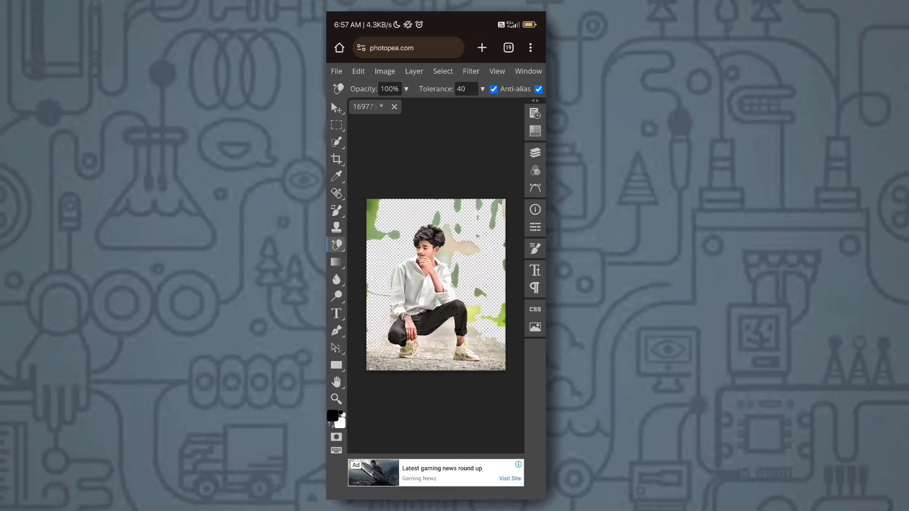
left_click(374, 295)
left_click(374, 208)
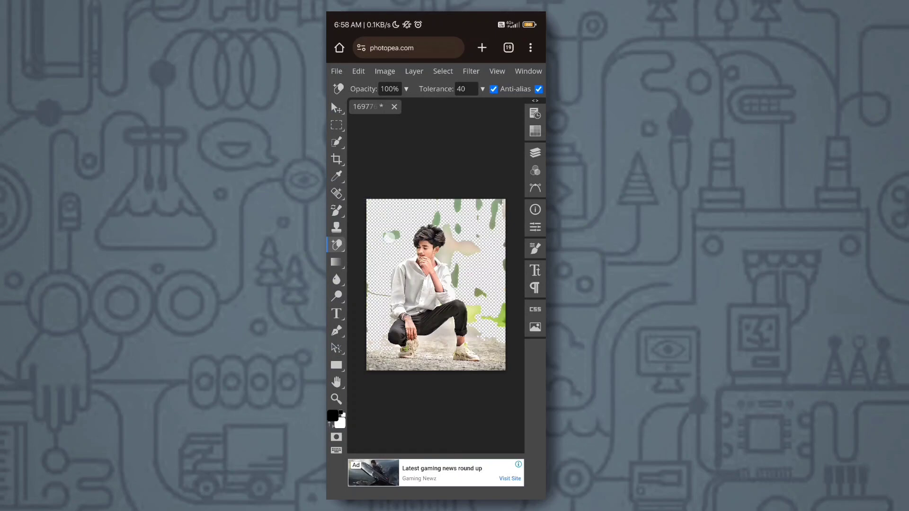
left_click(391, 233)
Erase the small green leaves at top right and right of the boy's back, keeping the cream patch.
left_click(456, 246)
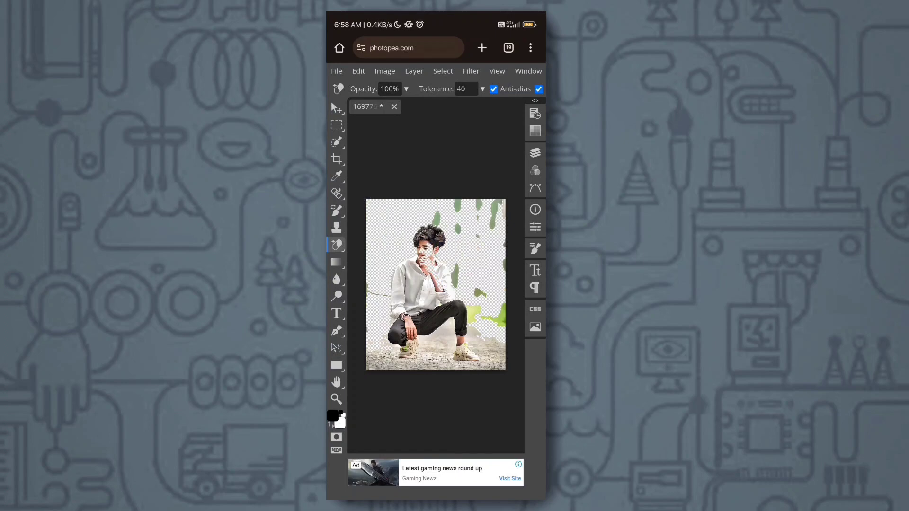
key("ctrl+z")
left_click(475, 205)
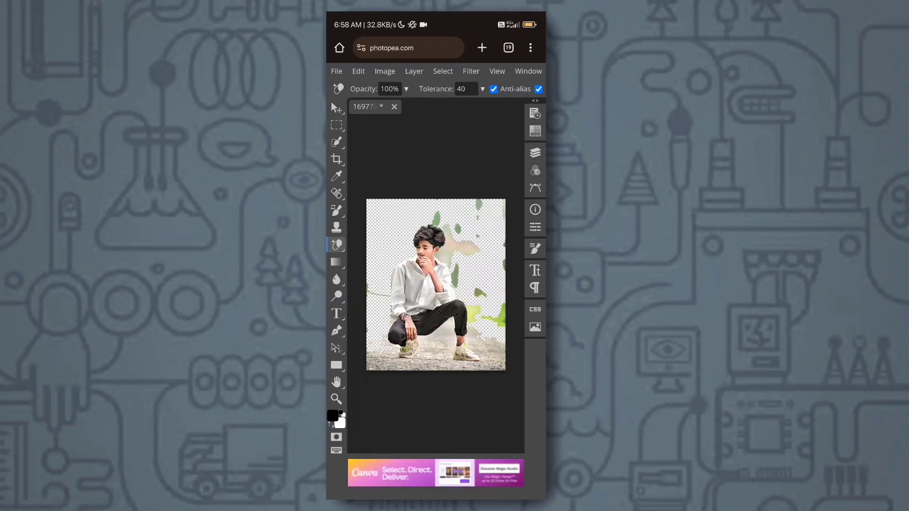
left_click(481, 203)
left_click(500, 314)
left_click(474, 313)
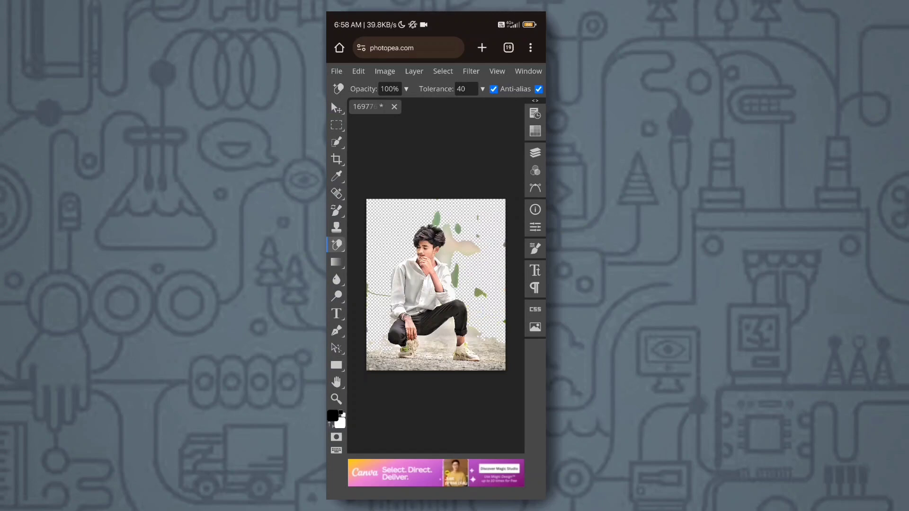
left_click(477, 290)
Erase the light blobs near the boy's head and zoom in to check the edges.
left_click(504, 242)
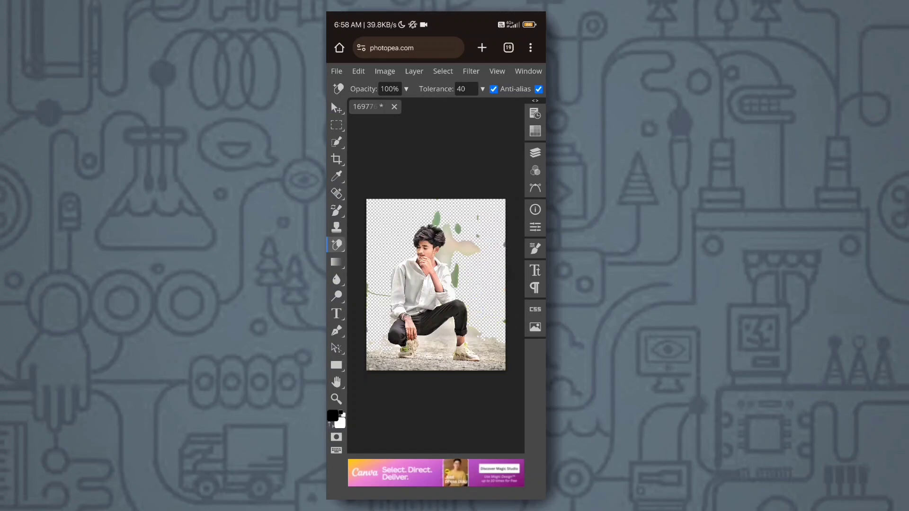
left_click(505, 320)
left_click(506, 249)
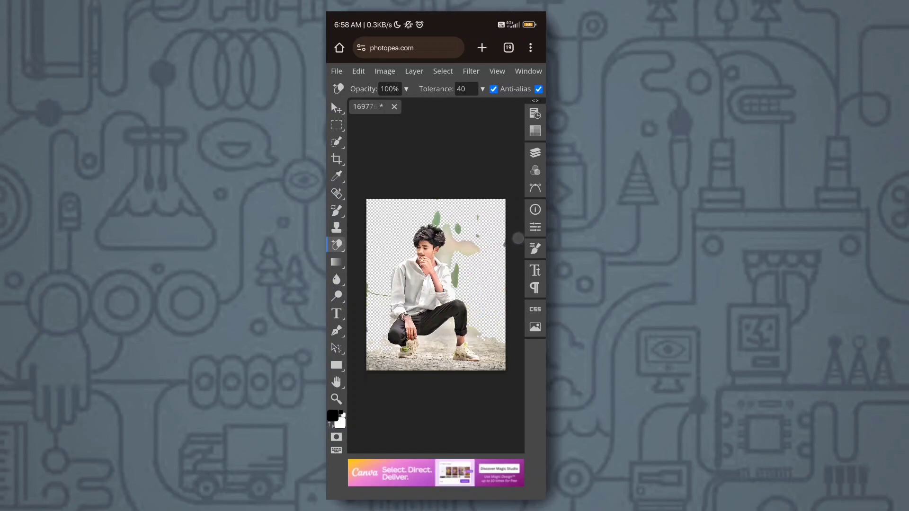
left_click(504, 247)
left_click(470, 244)
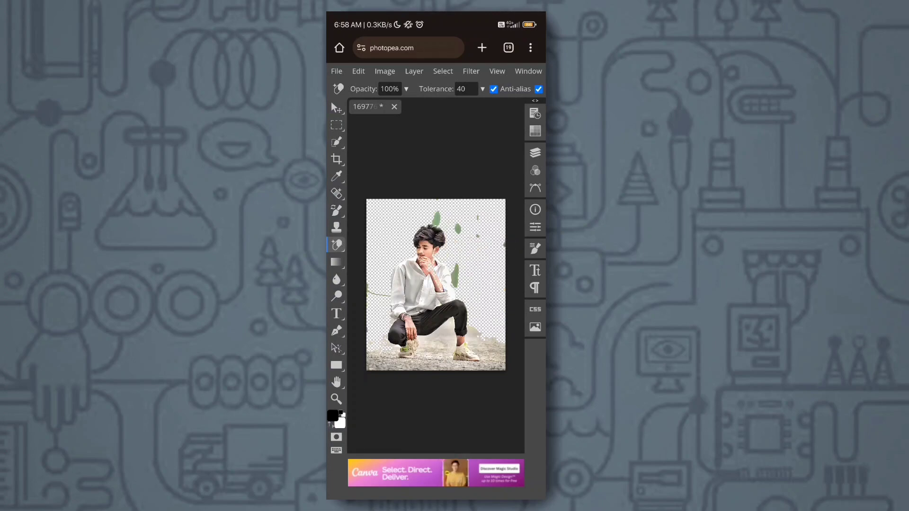
scroll(478, 287, "up", 5)
scroll(460, 258, "down", 2)
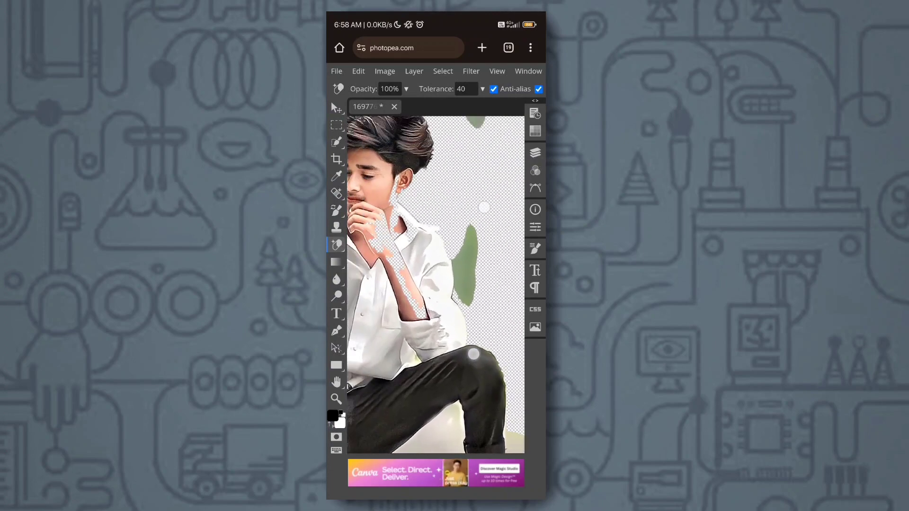
scroll(459, 258, "down", 2)
scroll(459, 258, "down", 2)
scroll(428, 217, "up", 5)
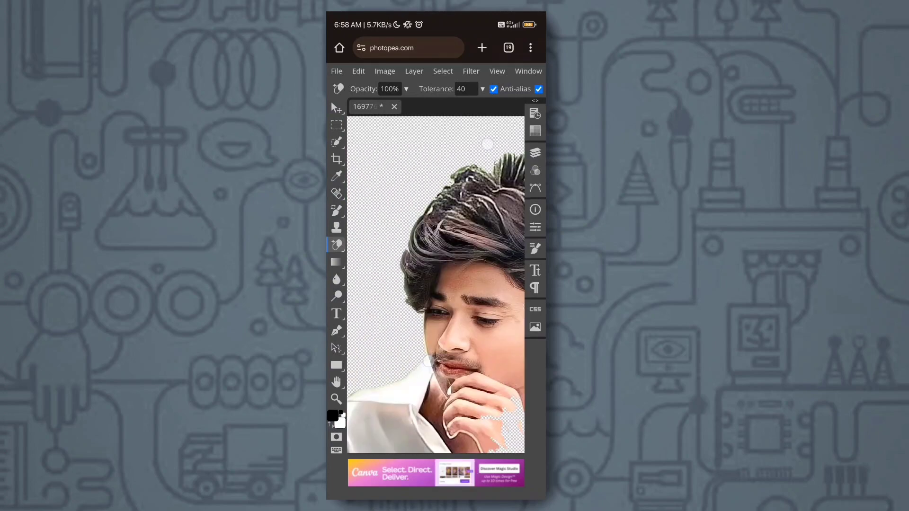
scroll(440, 251, "up", 3)
scroll(442, 250, "down", 3)
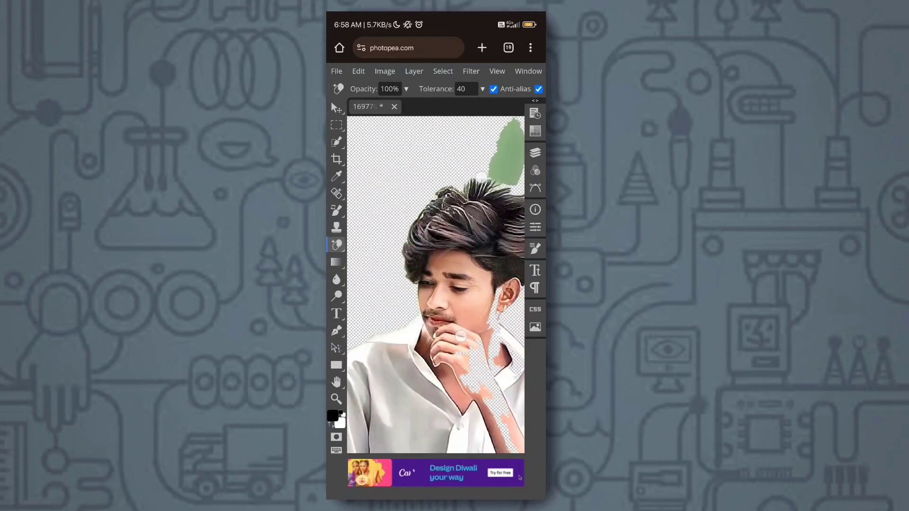
scroll(442, 250, "down", 2)
scroll(442, 249, "down", 2)
scroll(442, 250, "down", 1)
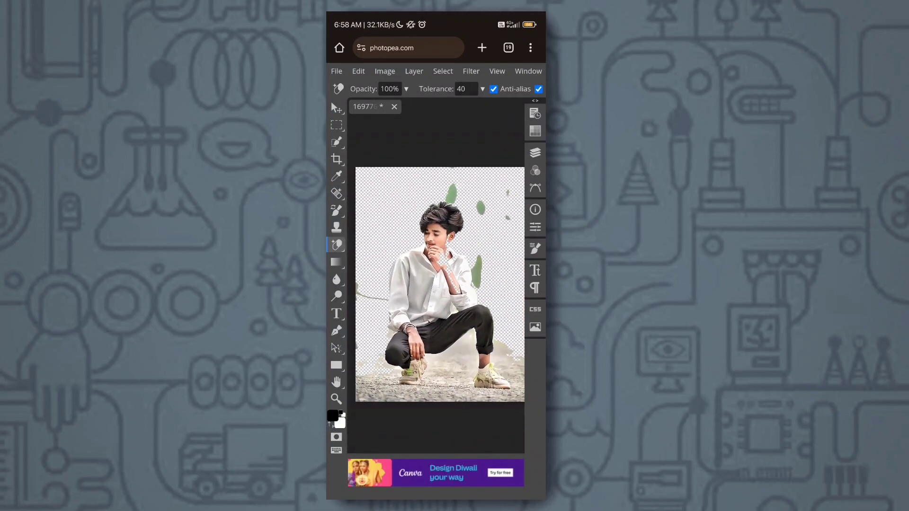
Undo the latest erase and step back three more edits.
left_click(358, 71)
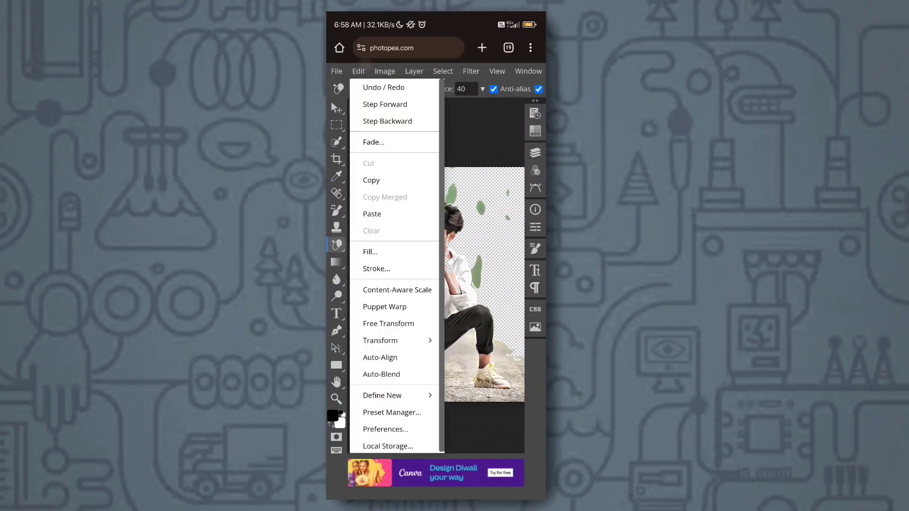
left_click(384, 87)
left_click(358, 71)
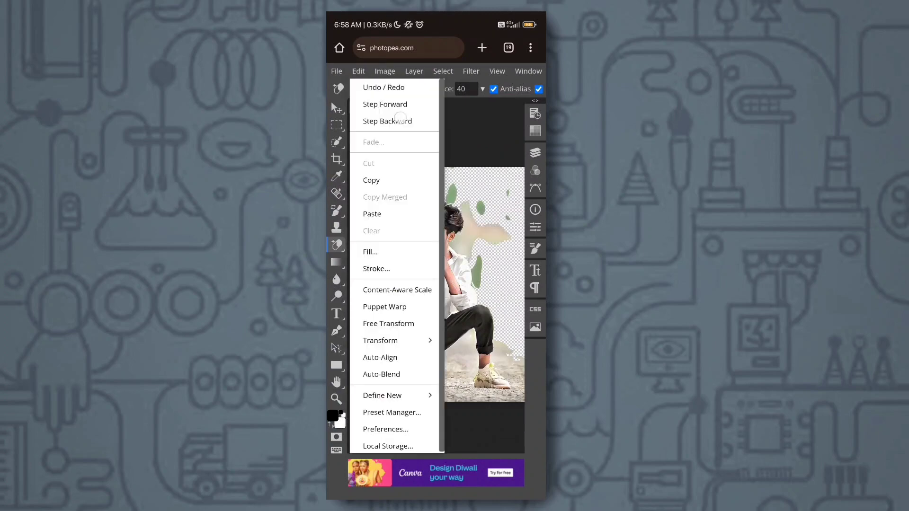
left_click(387, 121)
left_click(358, 71)
left_click(387, 121)
left_click(352, 70)
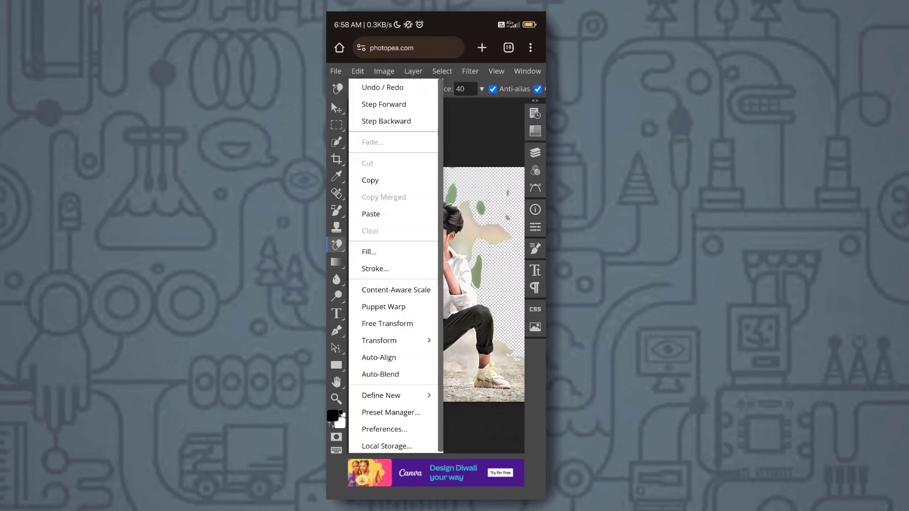
left_click(383, 121)
Step back four more edits until the original green background returns.
left_click(356, 68)
left_click(379, 124)
left_click(358, 71)
left_click(383, 121)
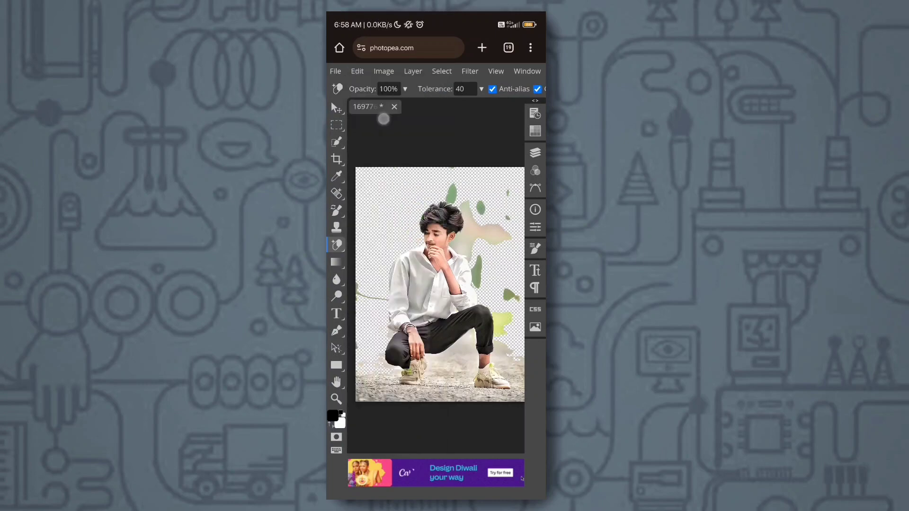
left_click(358, 71)
left_click(384, 121)
left_click(358, 71)
left_click(383, 121)
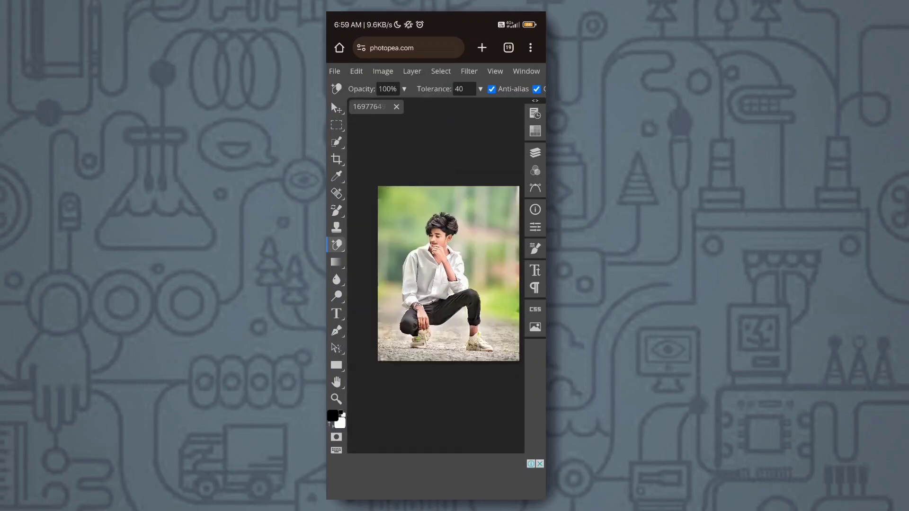
left_click(336, 262)
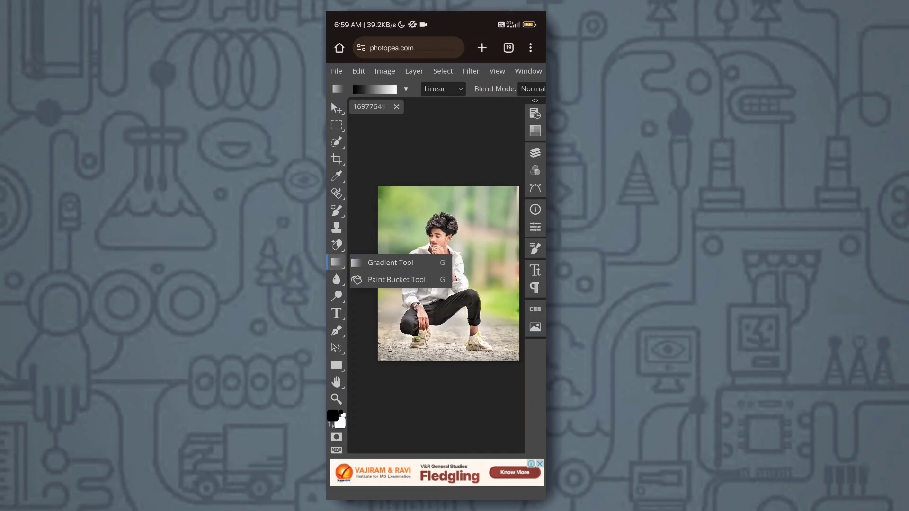
left_click(337, 279)
left_click(338, 280)
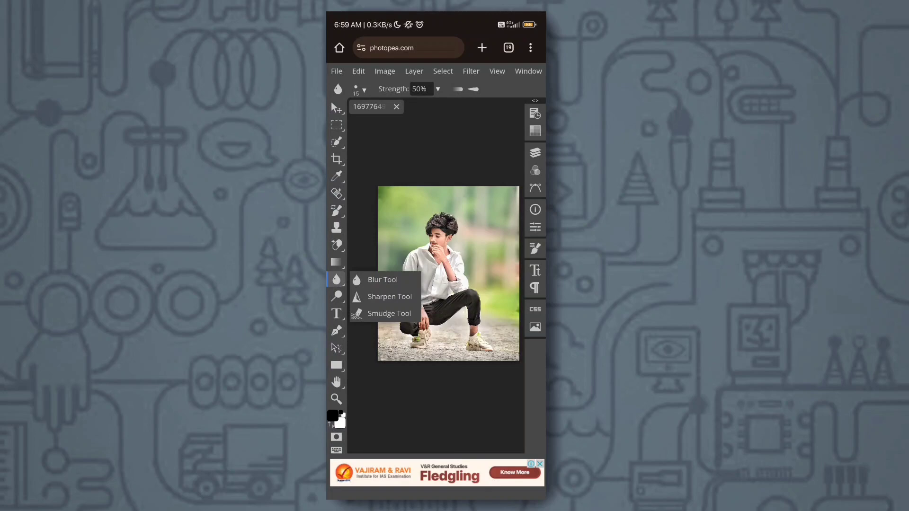
left_click(337, 296)
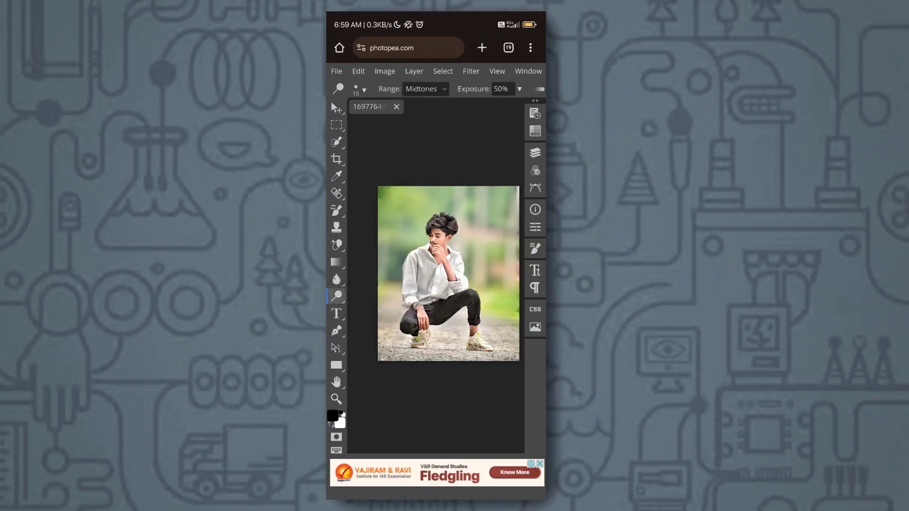
left_click(336, 313)
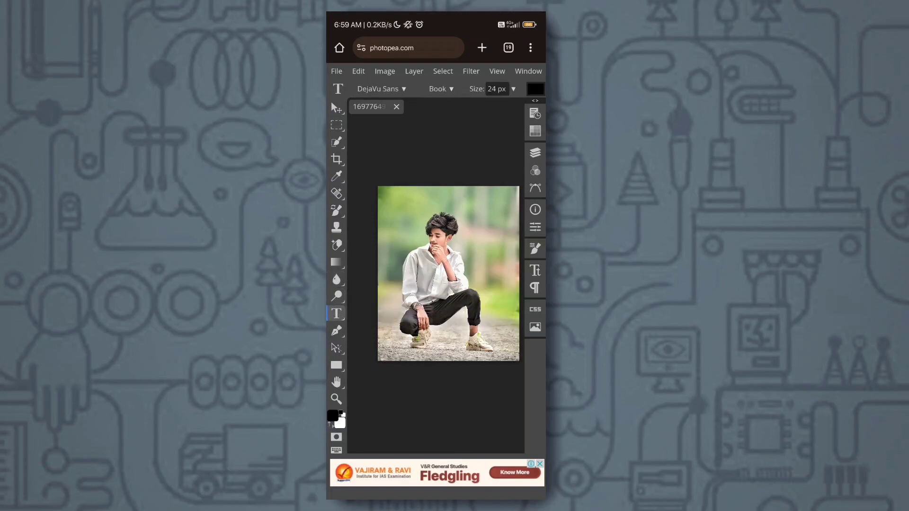
left_click(337, 331)
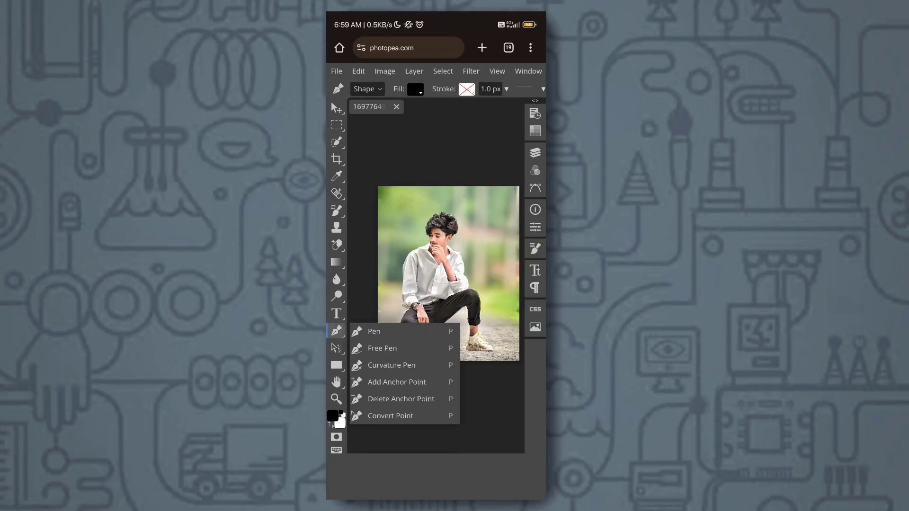
left_click(336, 347)
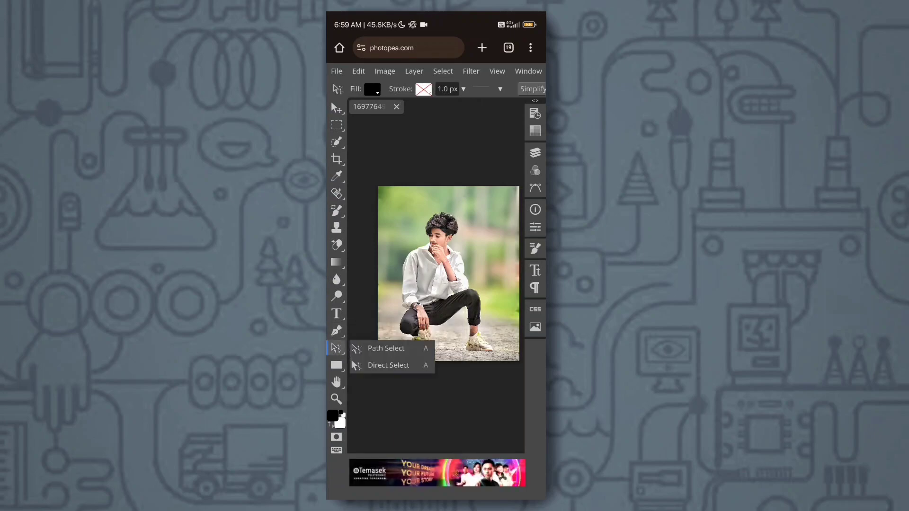
left_click(337, 365)
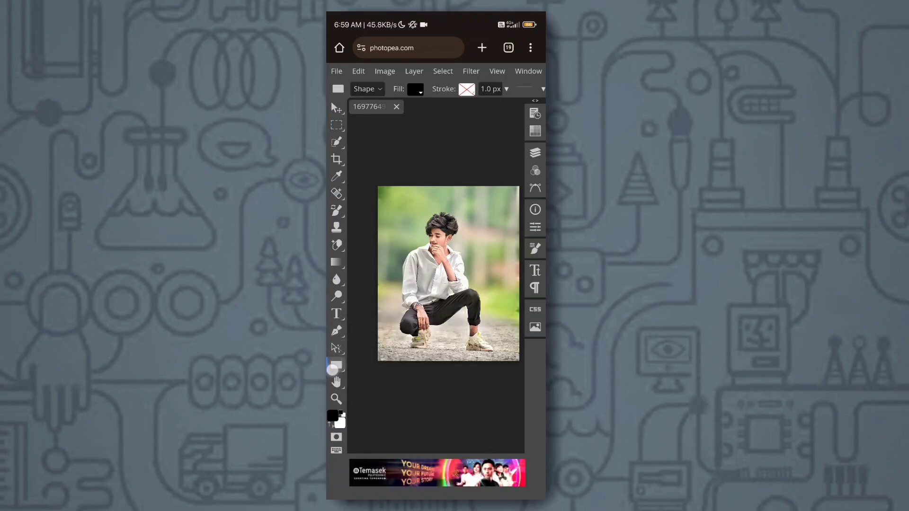
left_click(334, 367)
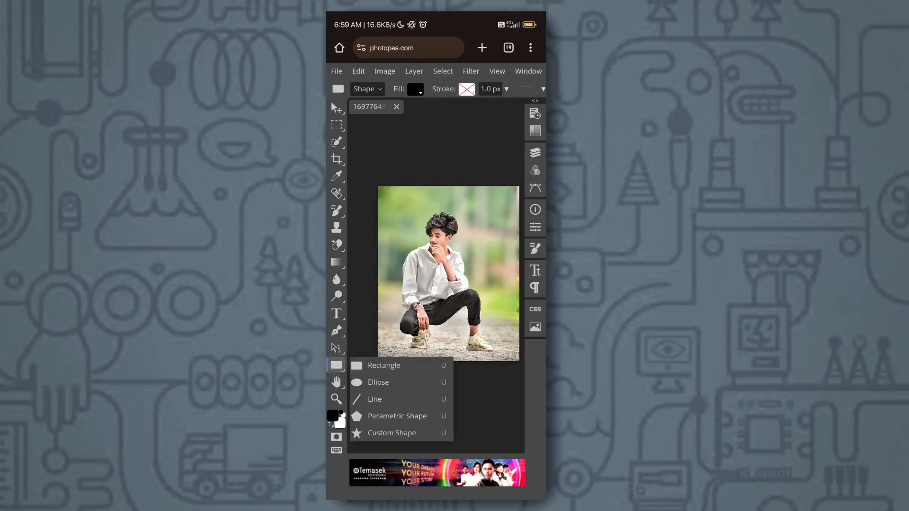
left_click(336, 382)
mouse_move(462, 233)
left_mouse_down()
mouse_move(439, 285)
mouse_move(447, 225)
mouse_move(444, 242)
left_mouse_up()
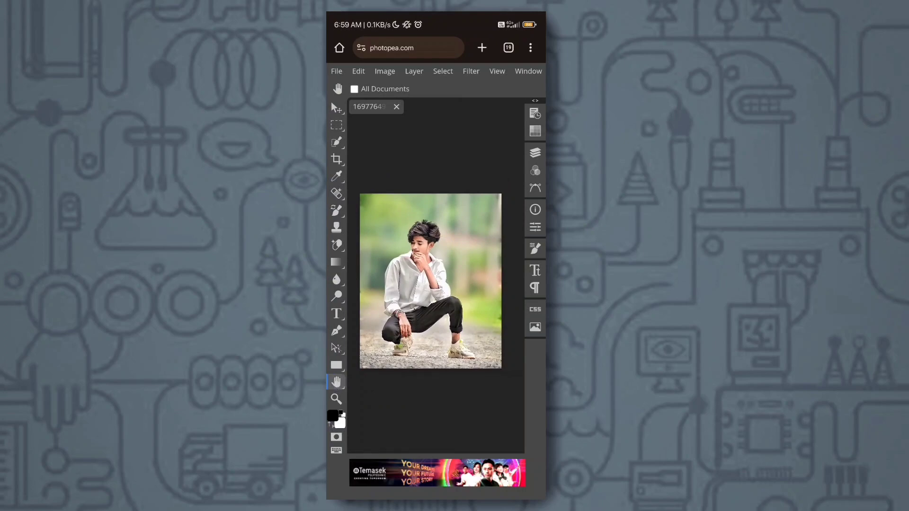
left_click_drag(448, 373, 448, 346)
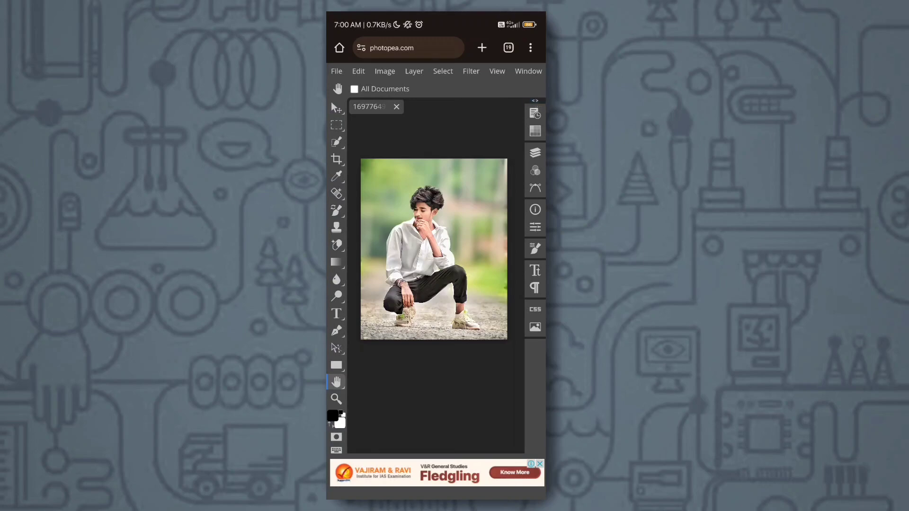
Try duplicating the Background layer, hide the Layers panel, then show the File menu.
left_click(535, 152)
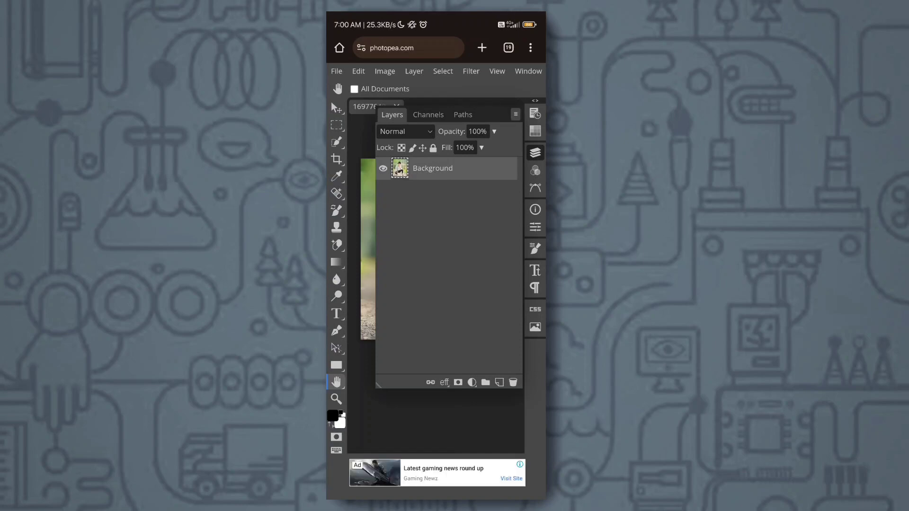
left_click_drag(438, 169, 453, 335)
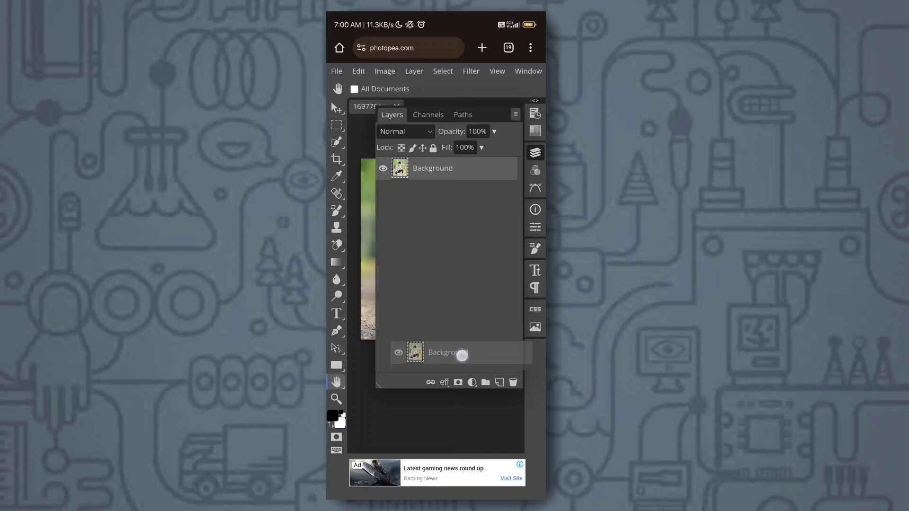
left_click_drag(453, 334, 499, 382)
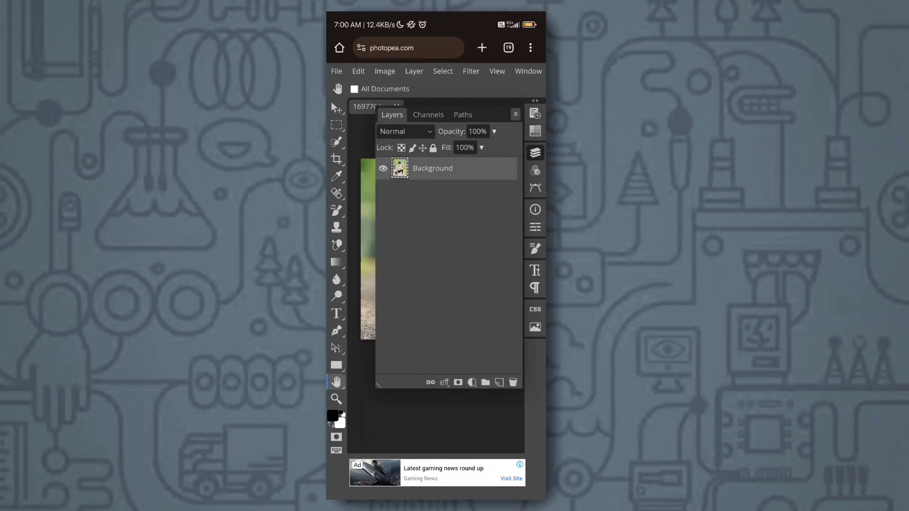
left_click(535, 152)
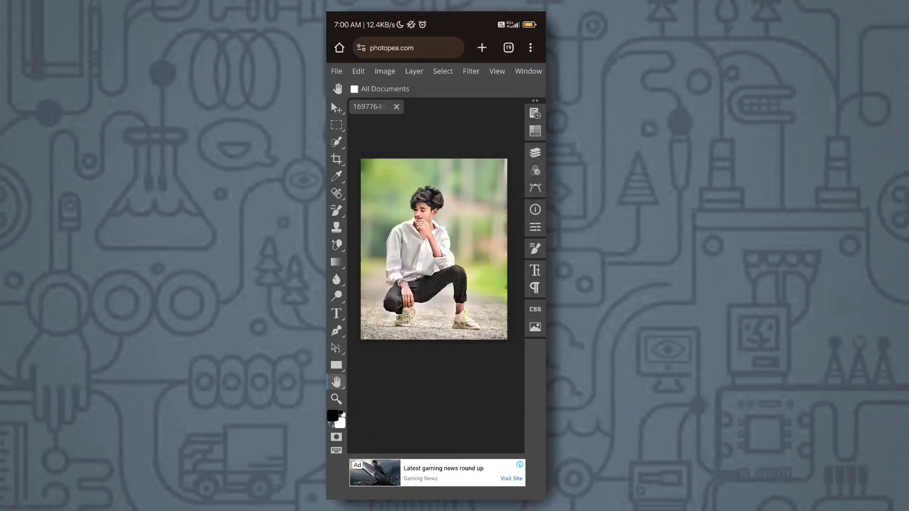
left_click(359, 71)
left_click(336, 71)
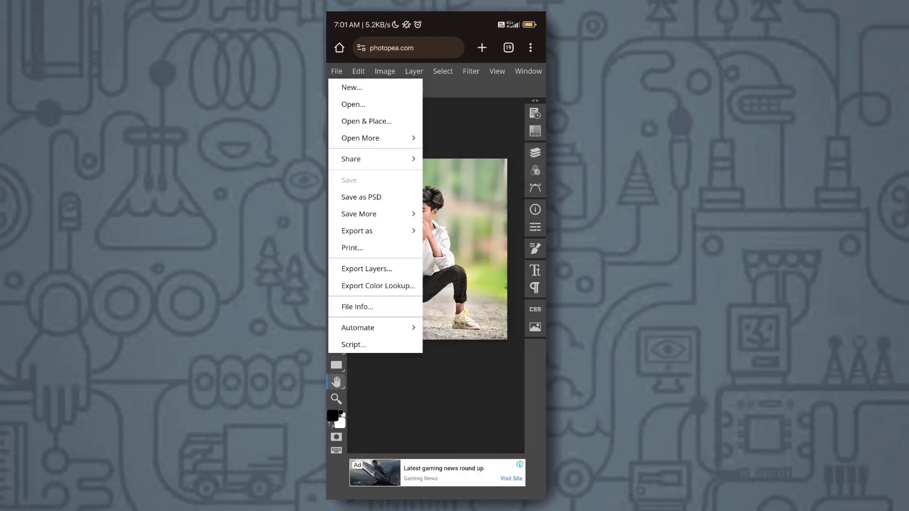
Look through the Edit menu, then show the Image menu with Mode and Adjustments.
left_click(360, 71)
scroll(413, 277, "down", 1)
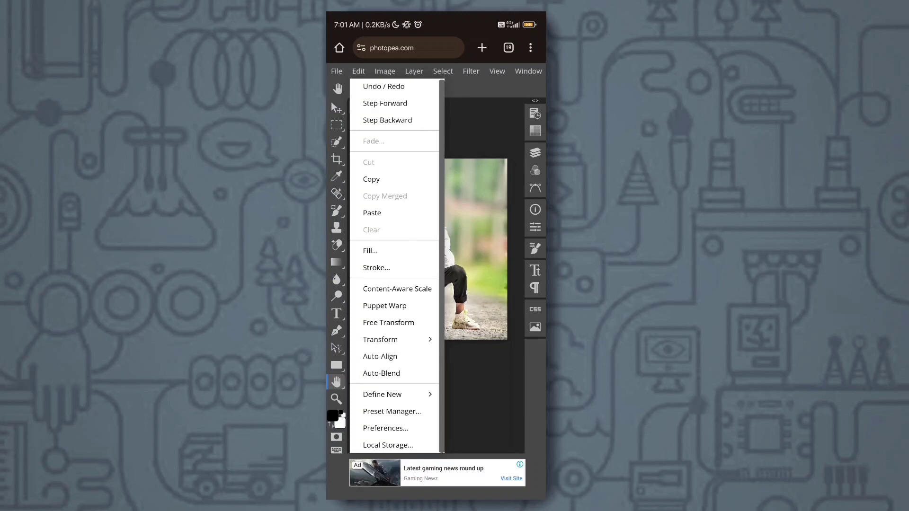
left_click(384, 72)
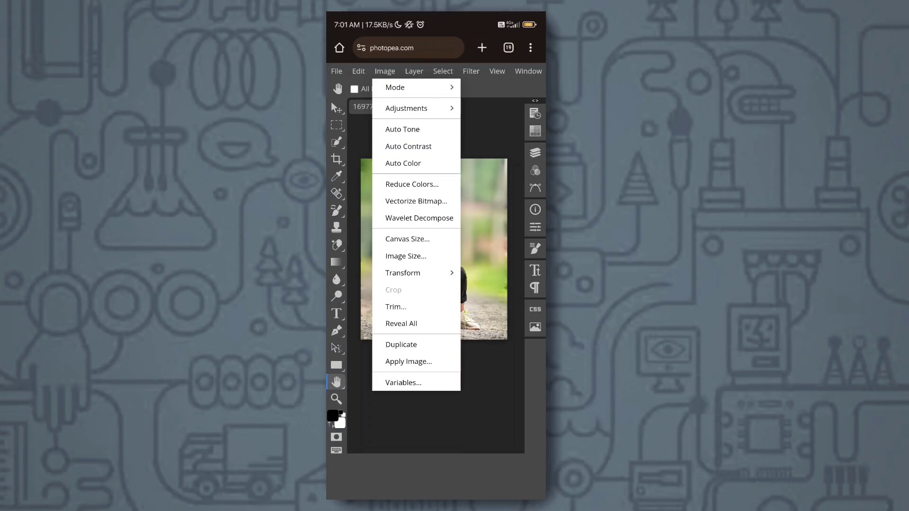
Apply Brightness/Contrast to the boy photo with brightness 5 and contrast 11.
left_click(429, 110)
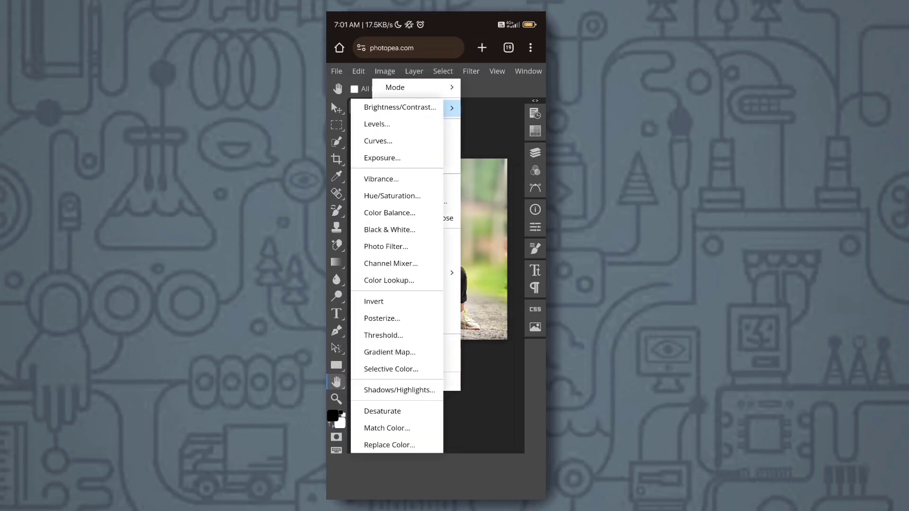
left_click(420, 199)
left_click(410, 107)
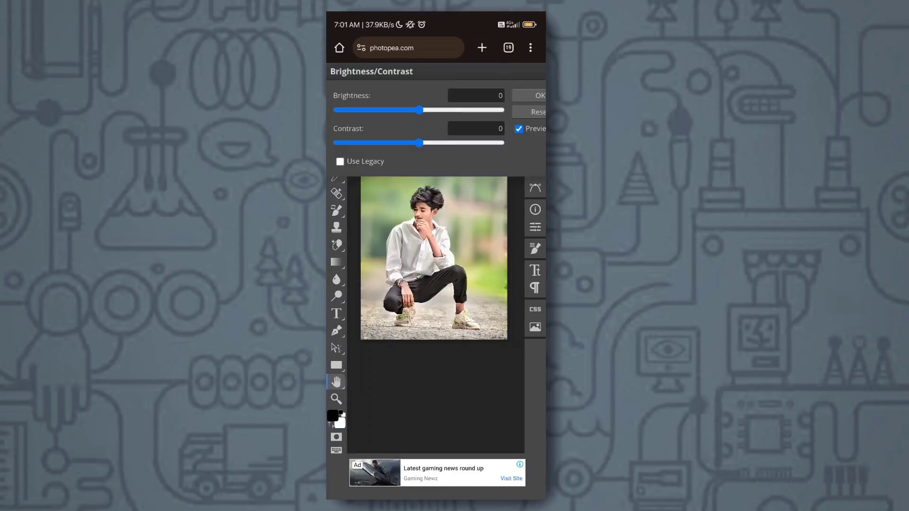
mouse_move(419, 110)
left_mouse_down()
mouse_move(446, 110)
mouse_move(406, 167)
mouse_move(394, 213)
mouse_move(419, 251)
left_mouse_up()
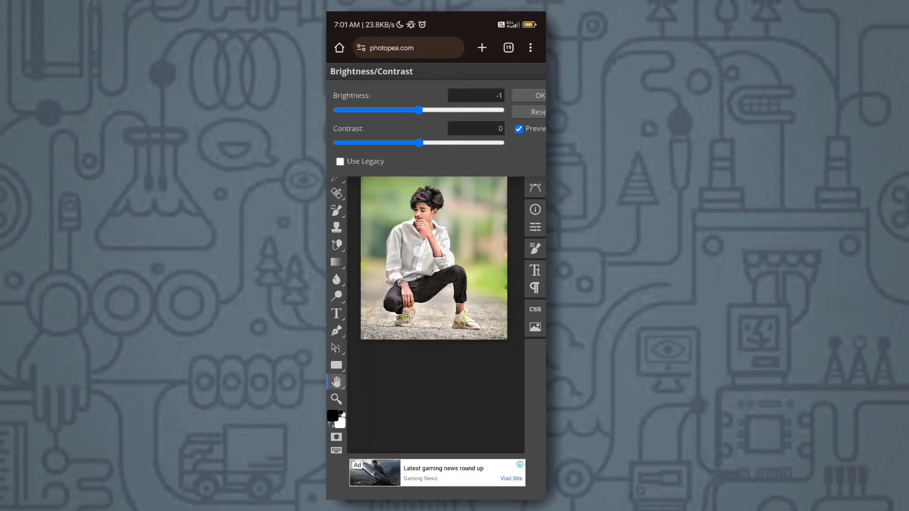
mouse_move(419, 142)
left_mouse_down()
mouse_move(455, 159)
mouse_move(419, 285)
left_mouse_up()
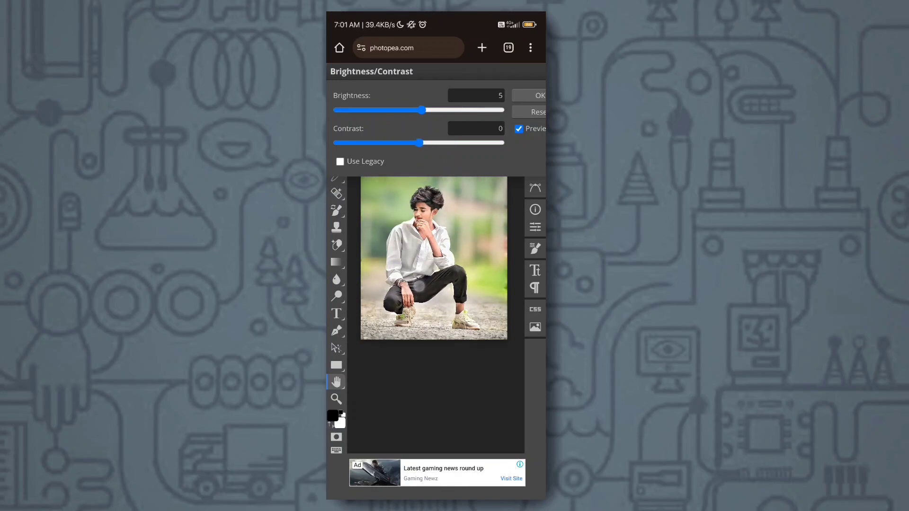
left_click_drag(424, 143, 428, 156)
left_click(527, 95)
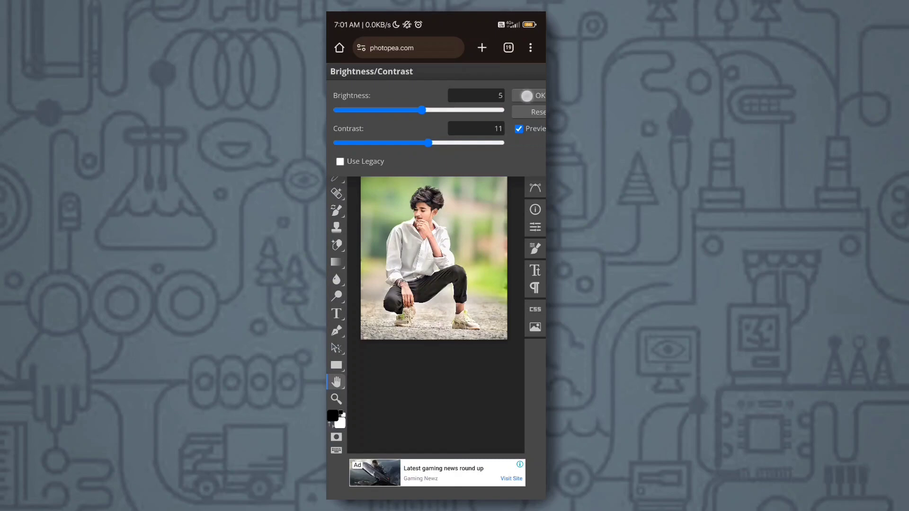
left_click(384, 71)
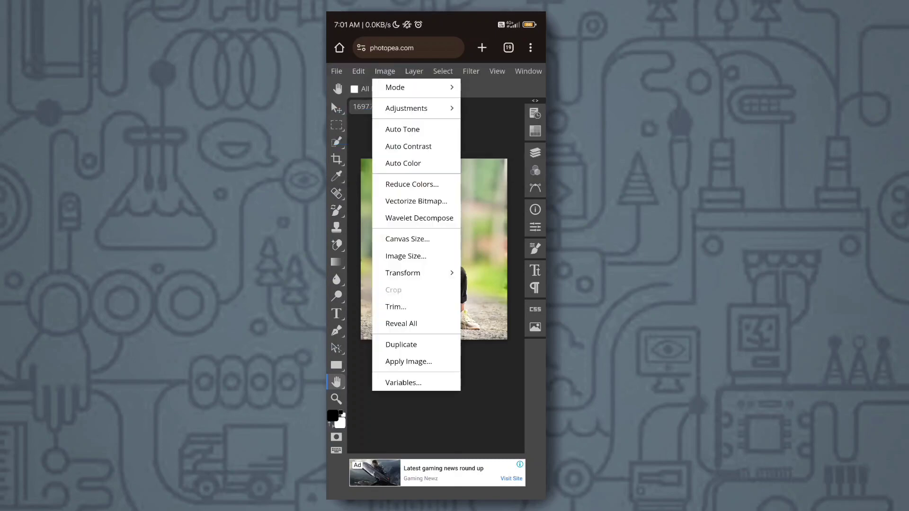
Try the Levels output sliders, then close Levels at RGB, 0 and 255, unchanged.
left_click(402, 105)
left_click(420, 122)
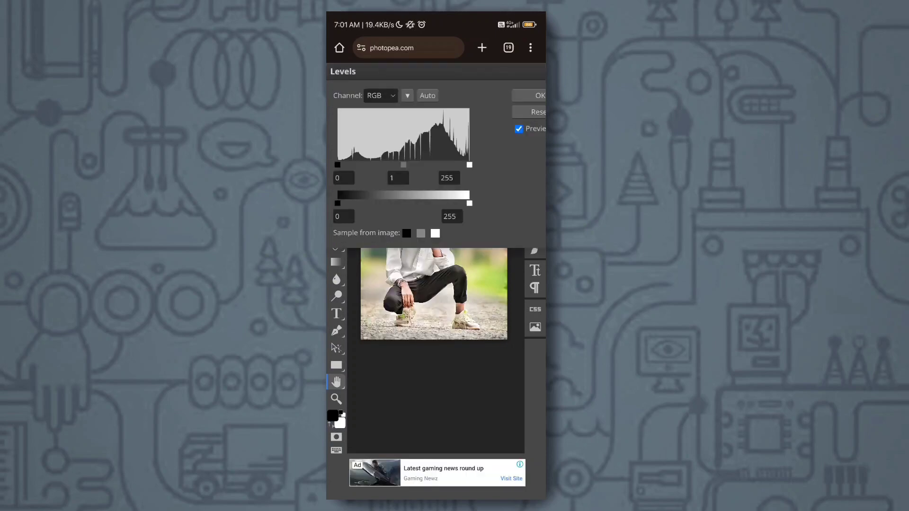
mouse_move(483, 73)
left_mouse_down()
mouse_move(507, 300)
mouse_move(500, 312)
left_mouse_up()
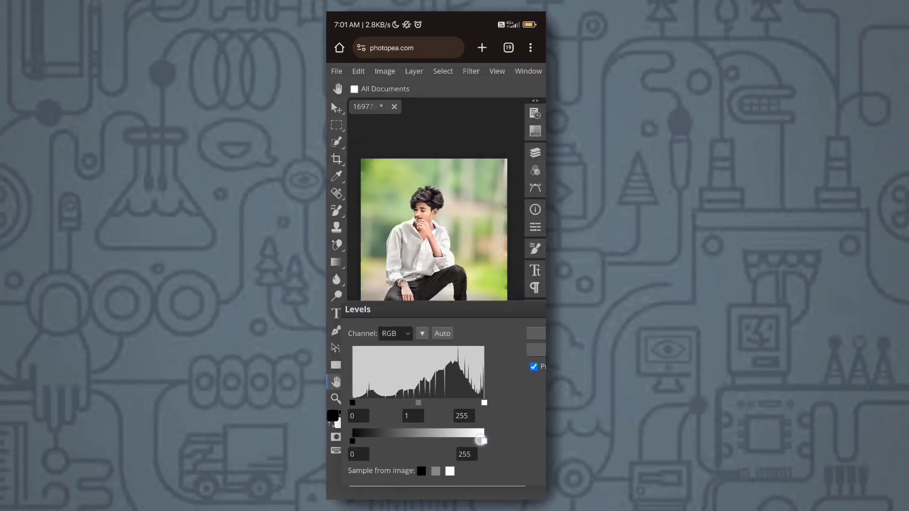
mouse_move(484, 441)
left_mouse_down()
mouse_move(430, 453)
mouse_move(510, 442)
left_mouse_up()
mouse_move(354, 436)
left_mouse_down()
mouse_move(416, 436)
mouse_move(352, 441)
left_mouse_up()
left_click(395, 333)
left_click(524, 366)
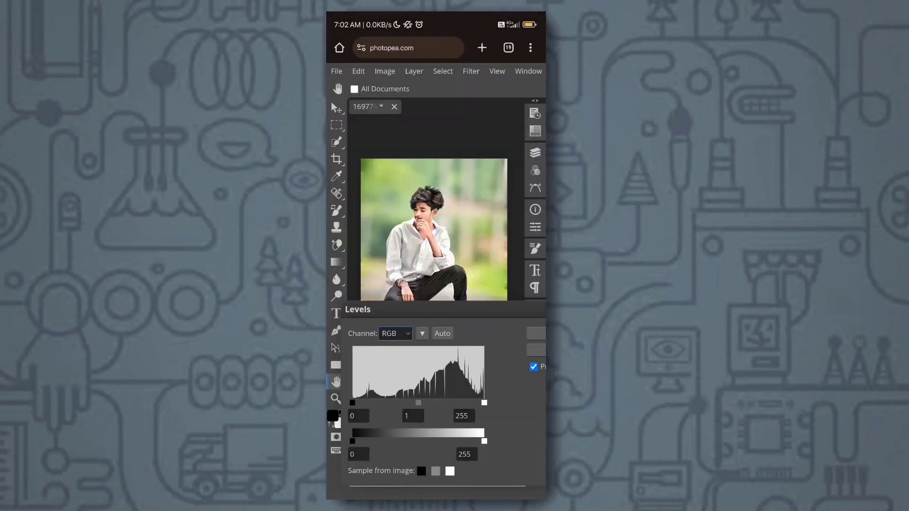
left_click(408, 330)
left_click(347, 213)
left_click_drag(496, 316, 436, 316)
left_click(495, 334)
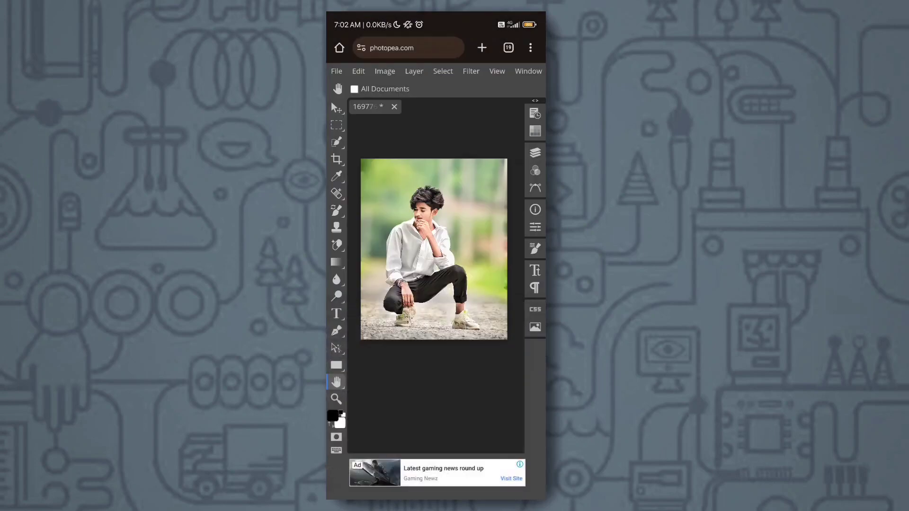
Open Hue/Saturation and limit its Range to Green, leaving all values at 0.
left_click(385, 71)
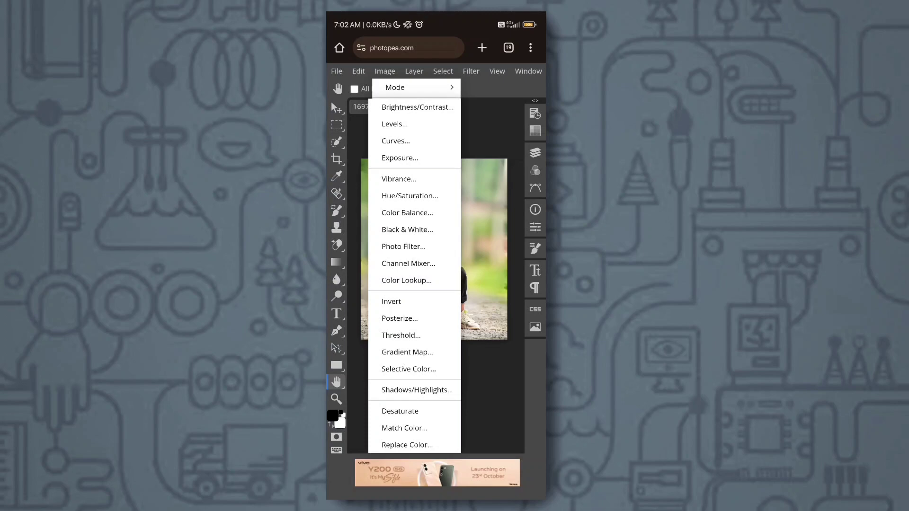
left_click(410, 196)
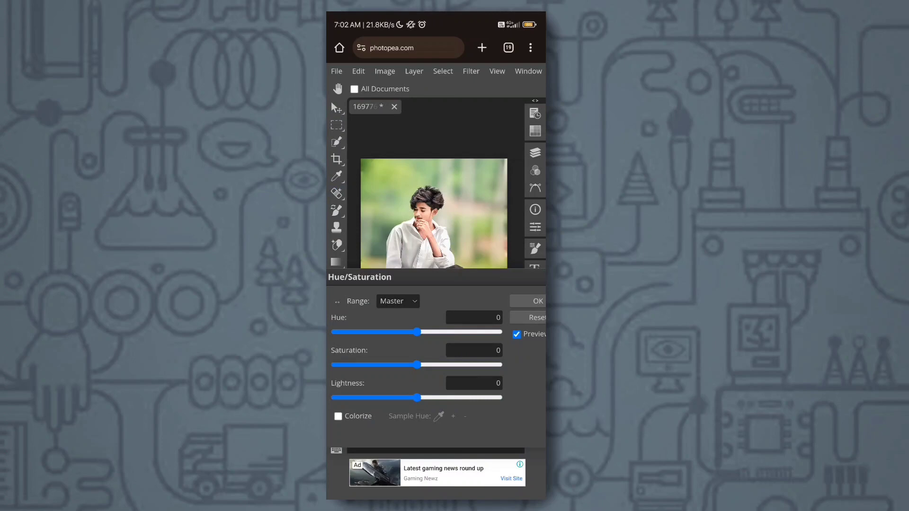
left_click_drag(467, 123, 467, 80)
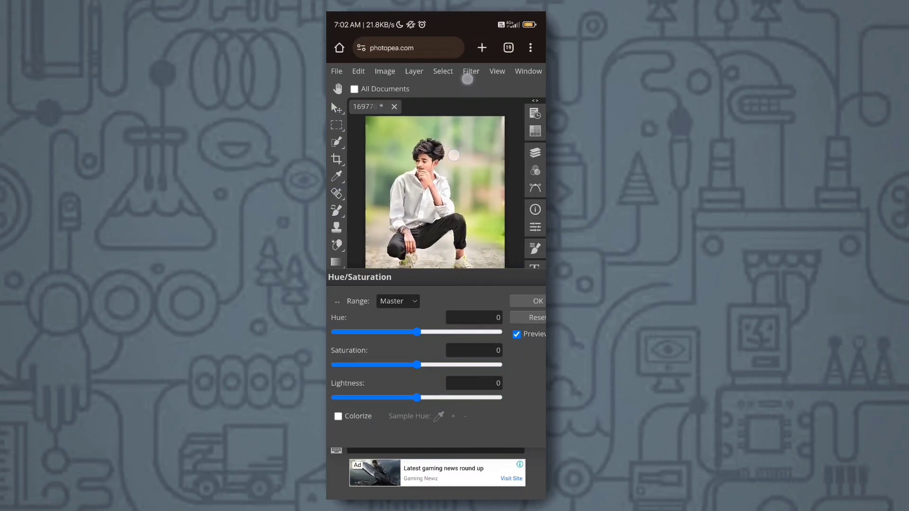
left_click_drag(478, 274, 479, 297)
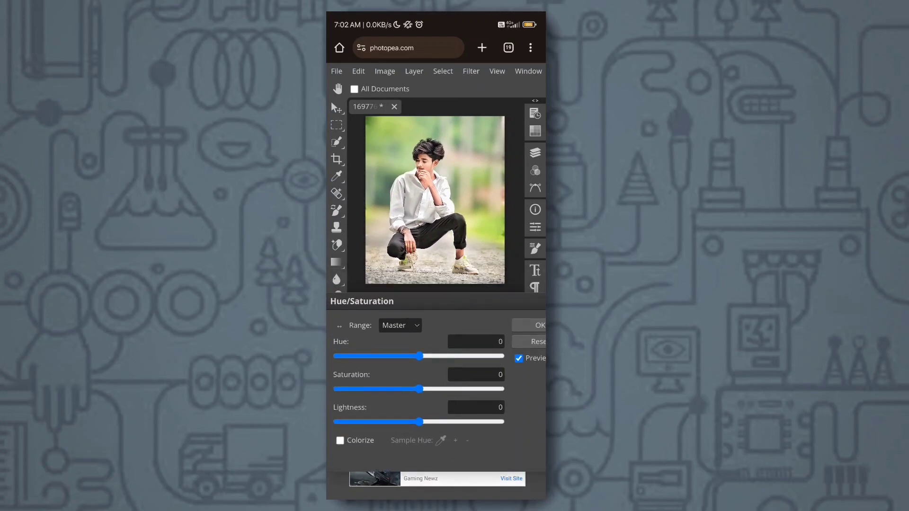
left_click(414, 330)
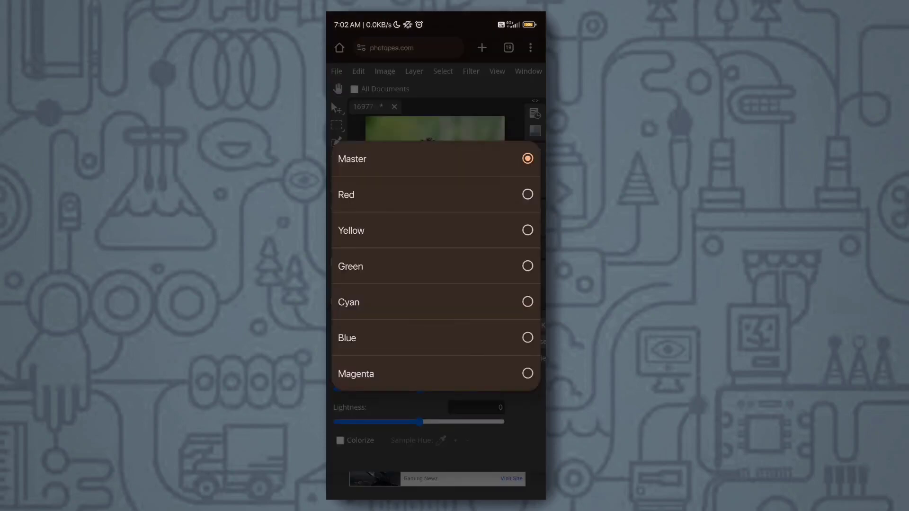
left_click(352, 159)
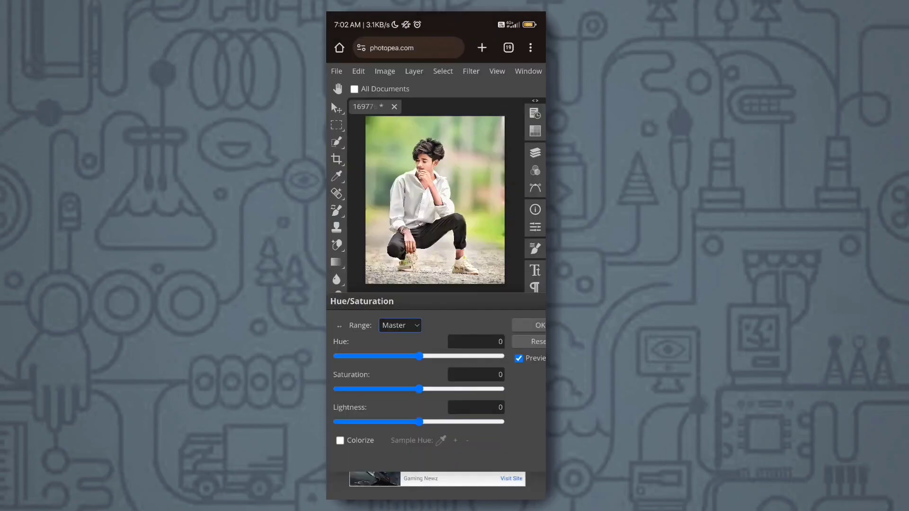
left_click(419, 325)
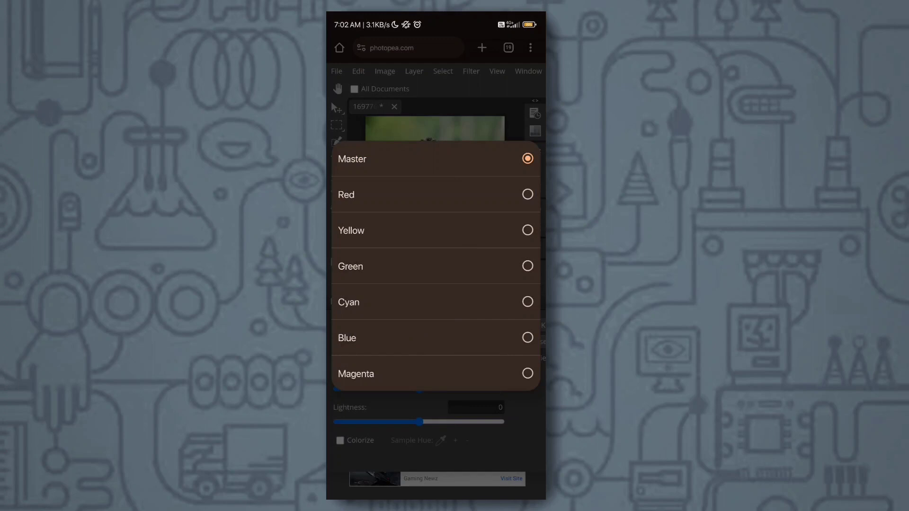
left_click(527, 266)
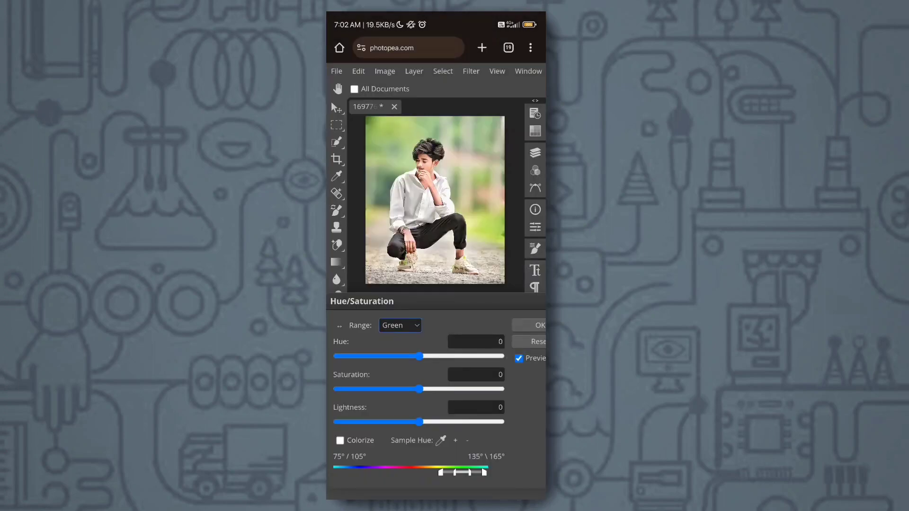
Widen the Green range and set Hue -69, Saturation 21, Lightness 9 for a golden background.
left_click_drag(494, 303, 489, 272)
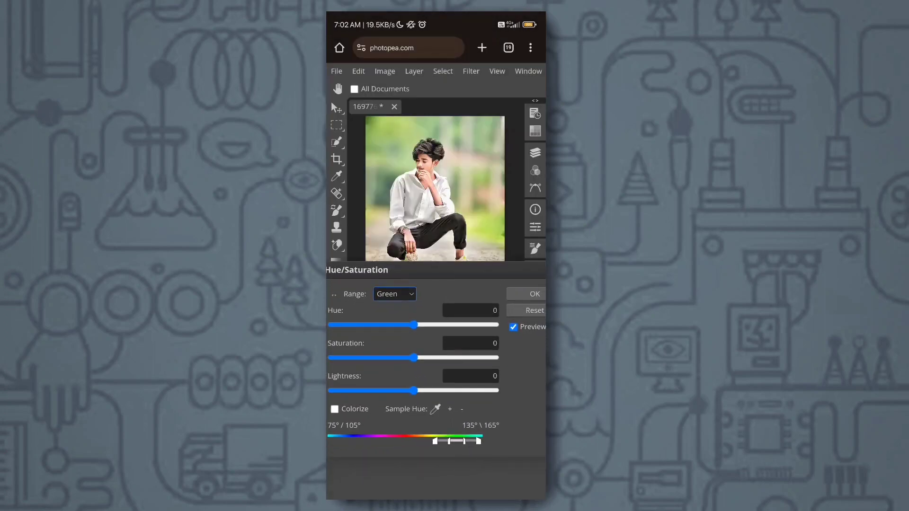
mouse_move(435, 443)
left_mouse_down()
mouse_move(443, 464)
mouse_move(426, 452)
left_mouse_up()
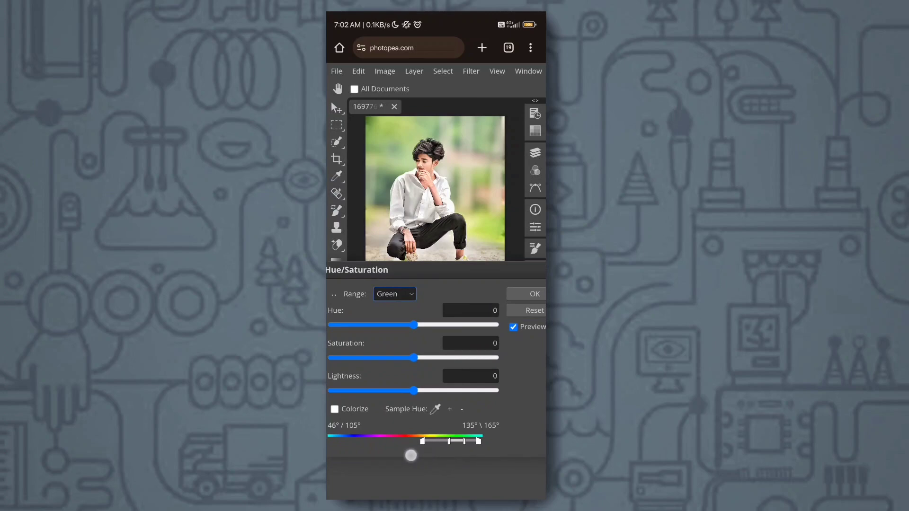
mouse_move(427, 453)
left_mouse_down()
mouse_move(368, 454)
mouse_move(433, 466)
left_mouse_up()
left_click_drag(474, 279, 500, 308)
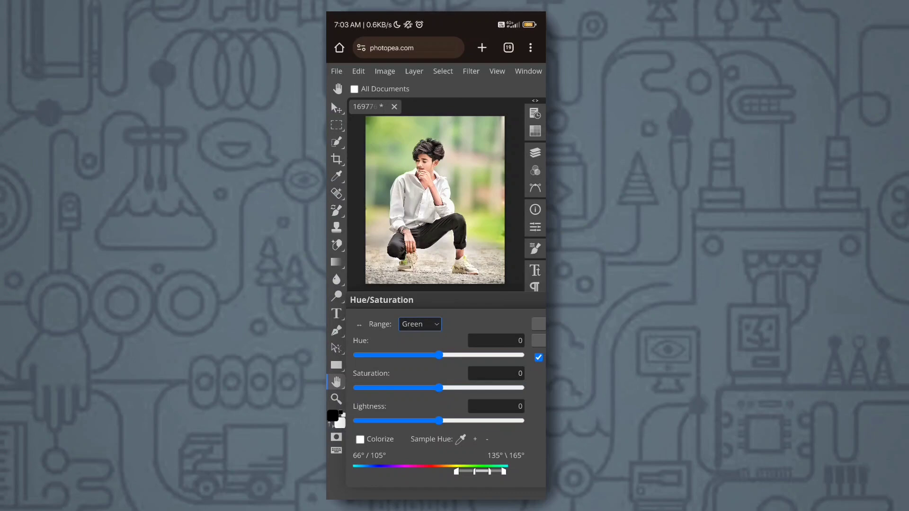
mouse_move(440, 355)
left_mouse_down()
mouse_move(509, 362)
mouse_move(421, 382)
mouse_move(405, 399)
left_mouse_up()
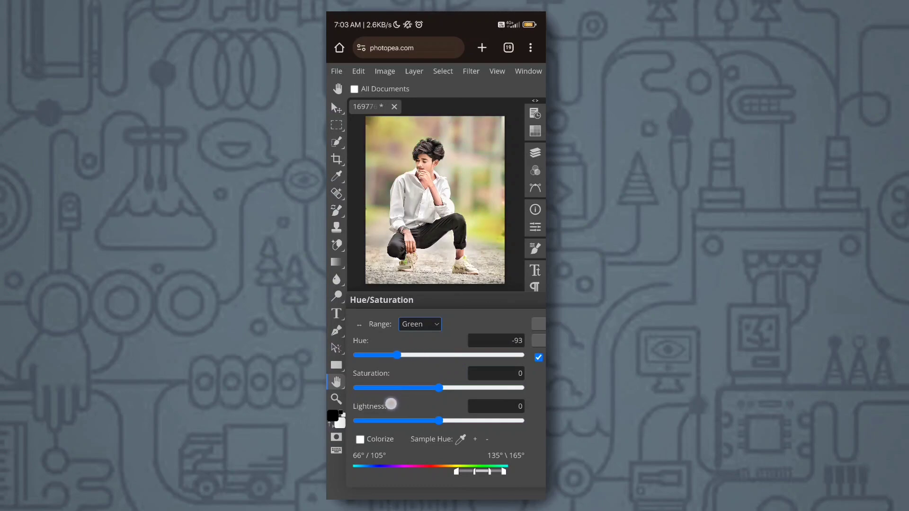
left_click_drag(493, 300, 469, 301)
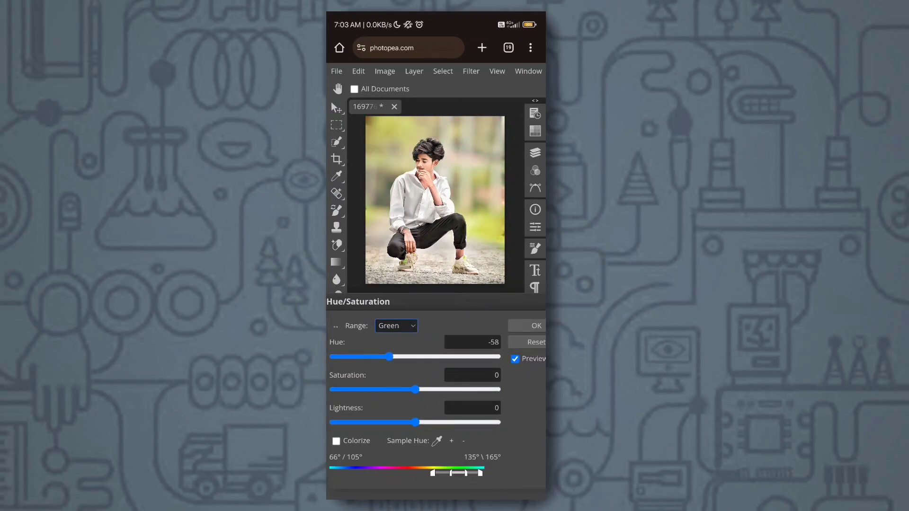
mouse_move(432, 473)
left_mouse_down()
mouse_move(396, 480)
mouse_move(436, 490)
mouse_move(429, 491)
mouse_move(449, 477)
mouse_move(434, 491)
mouse_move(408, 492)
mouse_move(468, 492)
left_mouse_up()
mouse_move(389, 360)
left_mouse_down()
mouse_move(472, 367)
mouse_move(448, 373)
left_mouse_up()
left_click_drag(430, 473, 446, 472)
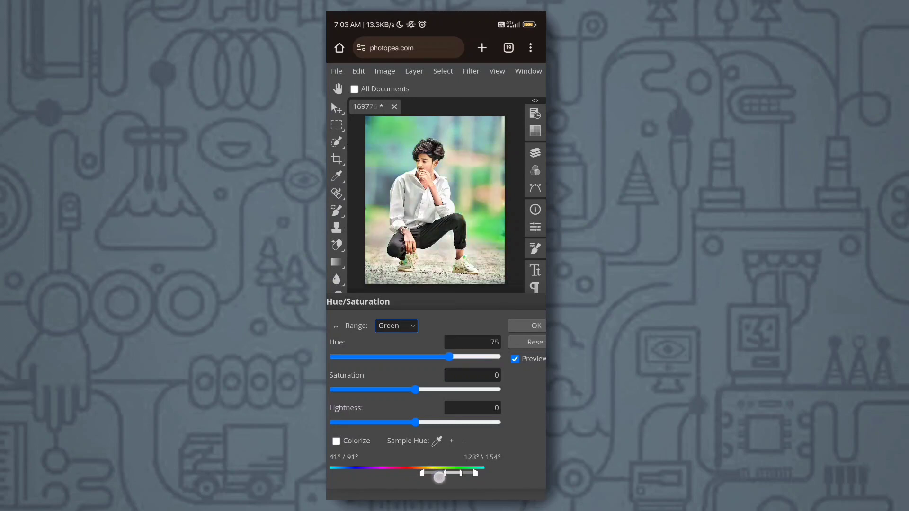
mouse_move(444, 356)
left_mouse_down()
mouse_move(334, 367)
mouse_move(382, 363)
mouse_move(496, 382)
mouse_move(408, 390)
mouse_move(432, 393)
mouse_move(459, 422)
mouse_move(400, 421)
mouse_move(422, 422)
left_mouse_up()
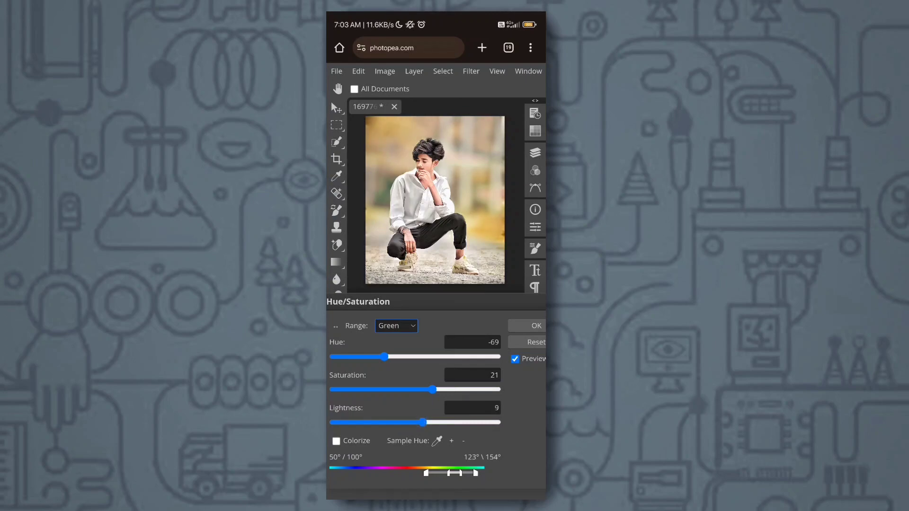
left_click(407, 326)
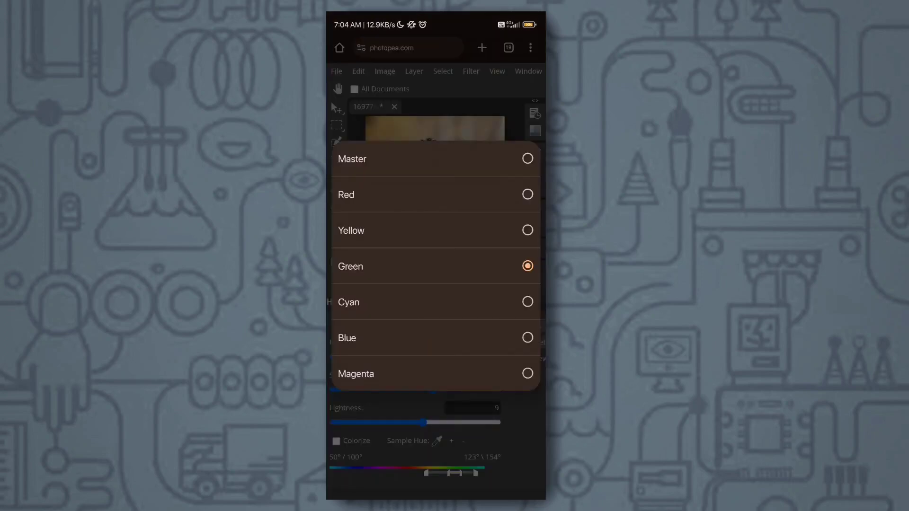
Switch the range to Yellow, tweak its saturation and lightness, then reset everything to 0.
left_click(351, 231)
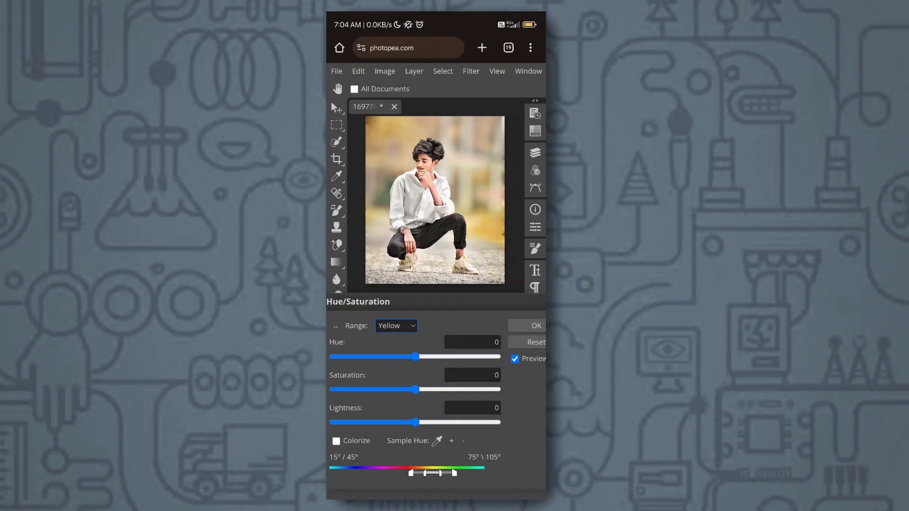
left_click_drag(424, 472, 420, 473)
left_click_drag(431, 484, 427, 490)
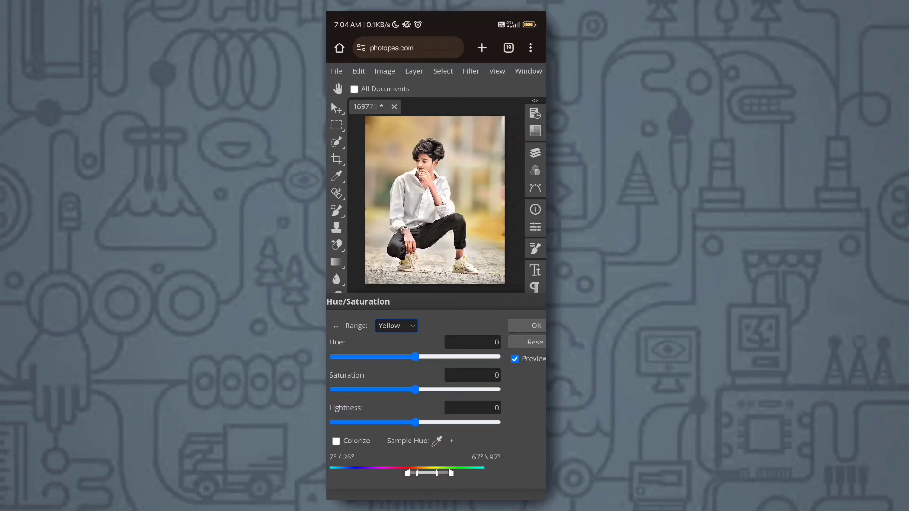
left_click_drag(421, 385, 403, 414)
mouse_move(402, 414)
left_mouse_down()
mouse_move(419, 430)
mouse_move(469, 421)
mouse_move(367, 439)
mouse_move(442, 423)
left_mouse_up()
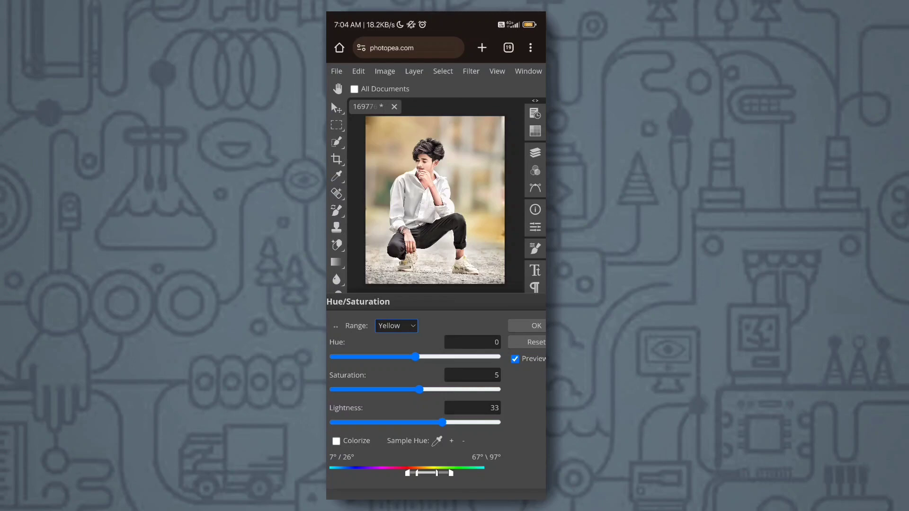
left_click(529, 342)
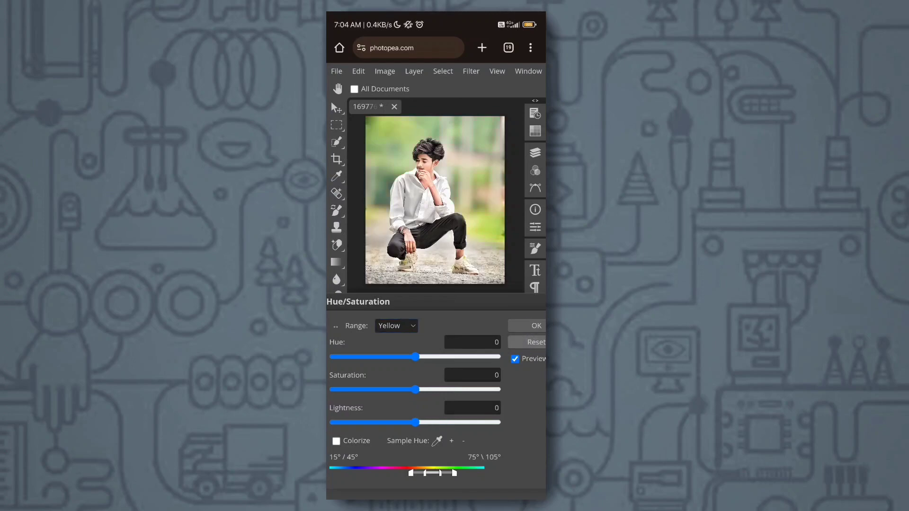
Close Hue/Saturation, trial the Channel Mixer with blue at 15%, then discard it.
left_click(537, 326)
left_click(385, 71)
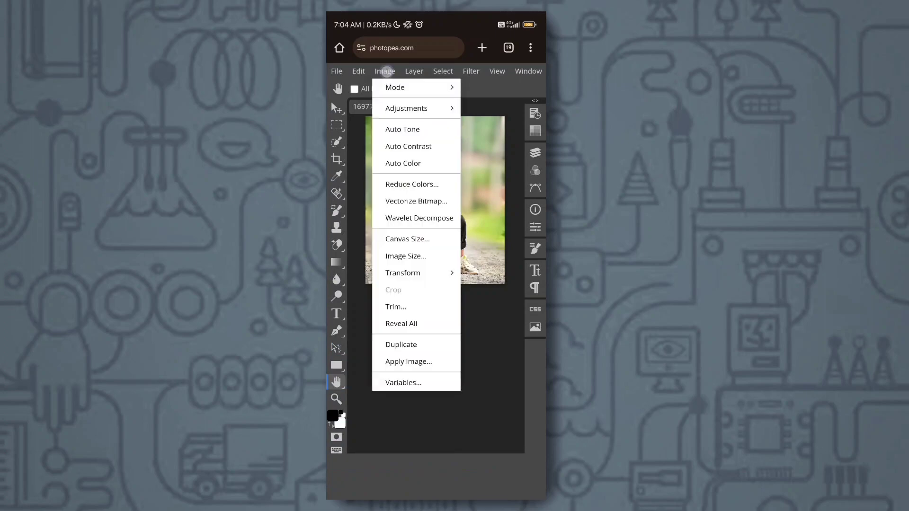
left_click(400, 108)
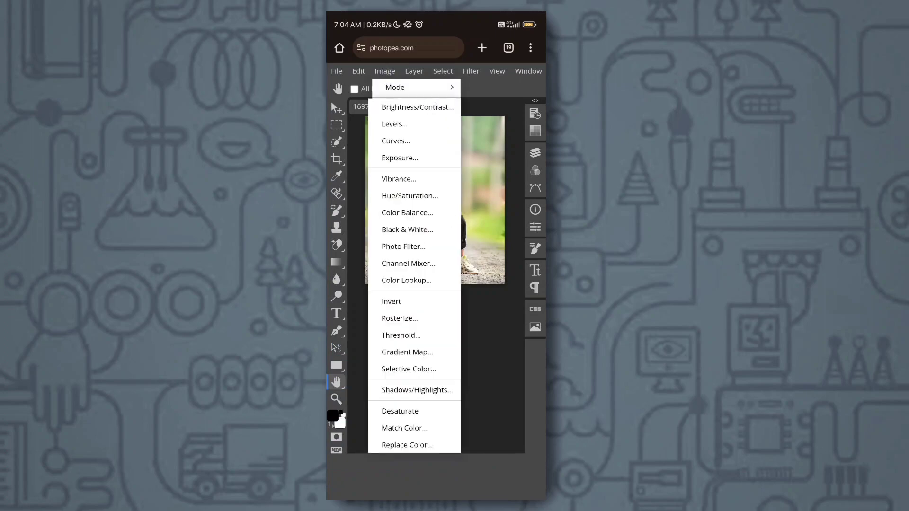
left_click(408, 263)
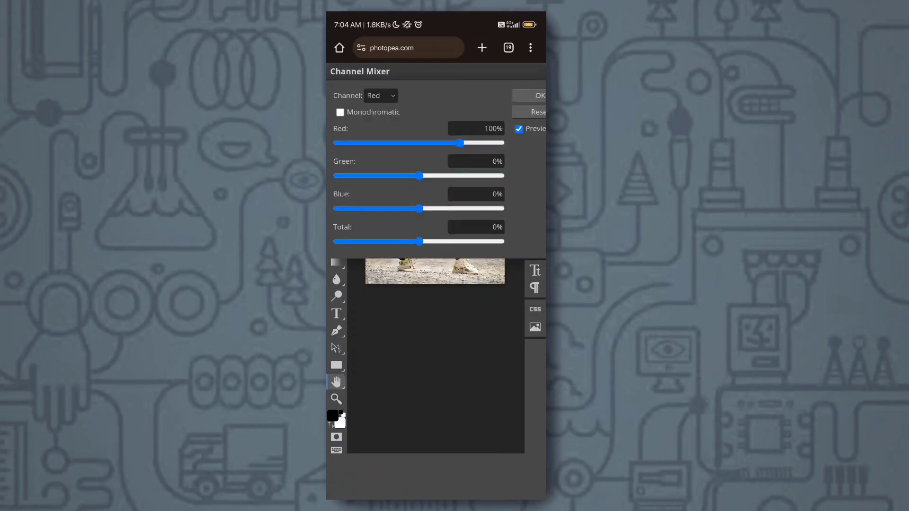
left_click_drag(484, 71, 485, 294)
mouse_move(501, 370)
left_mouse_down()
mouse_move(448, 382)
mouse_move(463, 395)
mouse_move(432, 399)
left_mouse_up()
mouse_move(420, 432)
left_mouse_down()
mouse_move(396, 433)
mouse_move(436, 433)
mouse_move(426, 432)
left_mouse_up()
left_click_drag(425, 465, 455, 465)
left_click(385, 71)
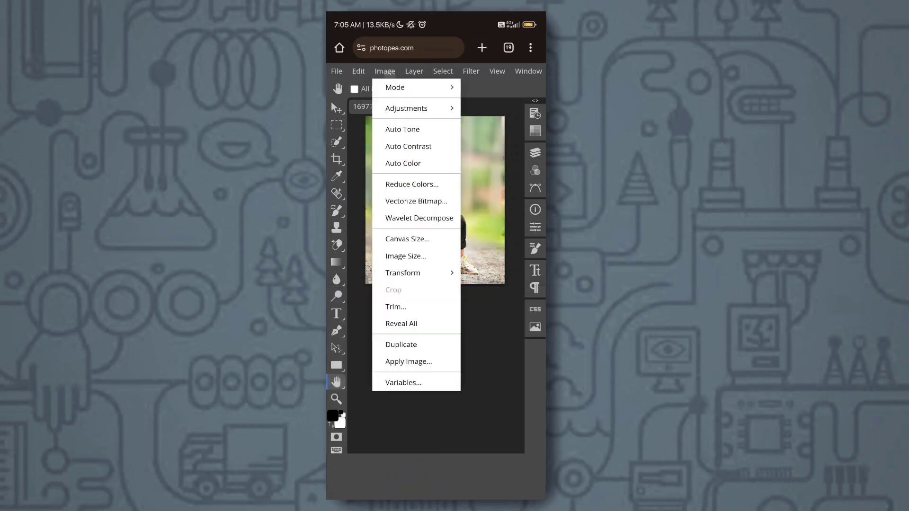
left_click(442, 102)
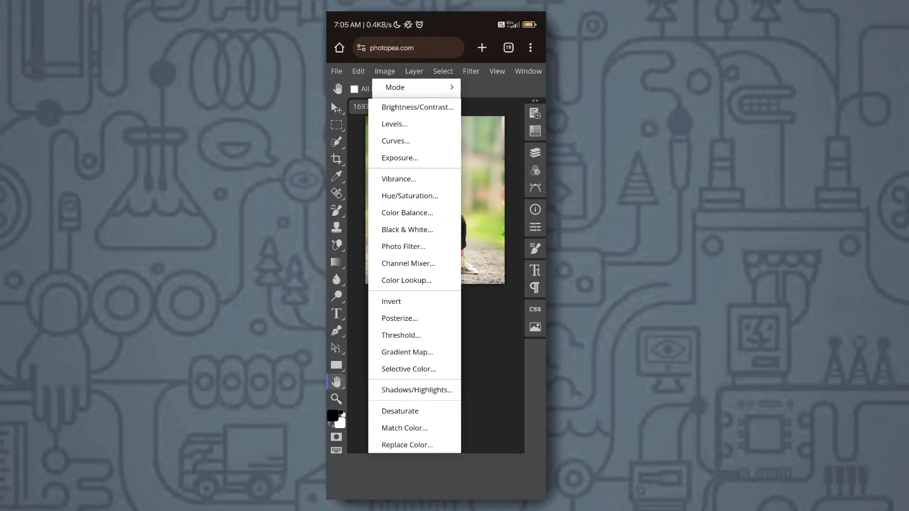
Open Color Lookup and close it without changing the photo, then show the Layer menu.
left_click(406, 281)
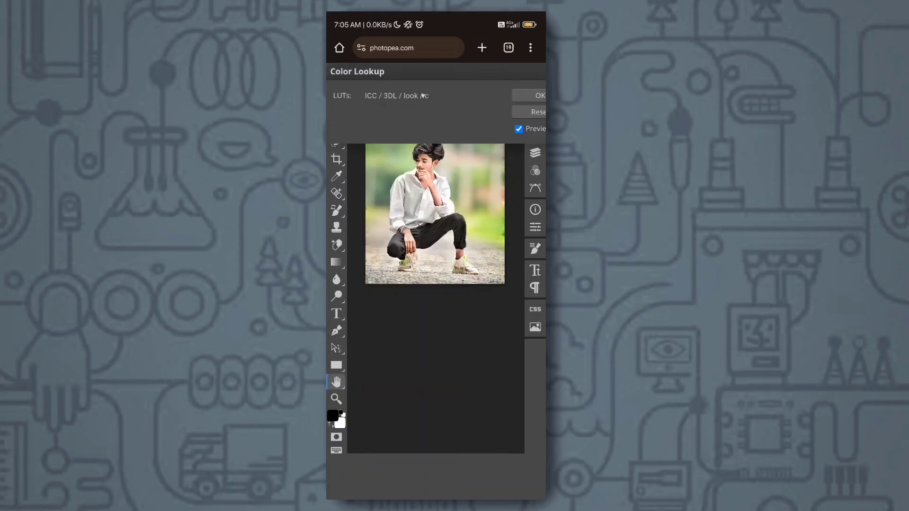
mouse_move(491, 71)
left_mouse_down()
mouse_move(505, 278)
mouse_move(476, 279)
left_mouse_up()
left_click(520, 304)
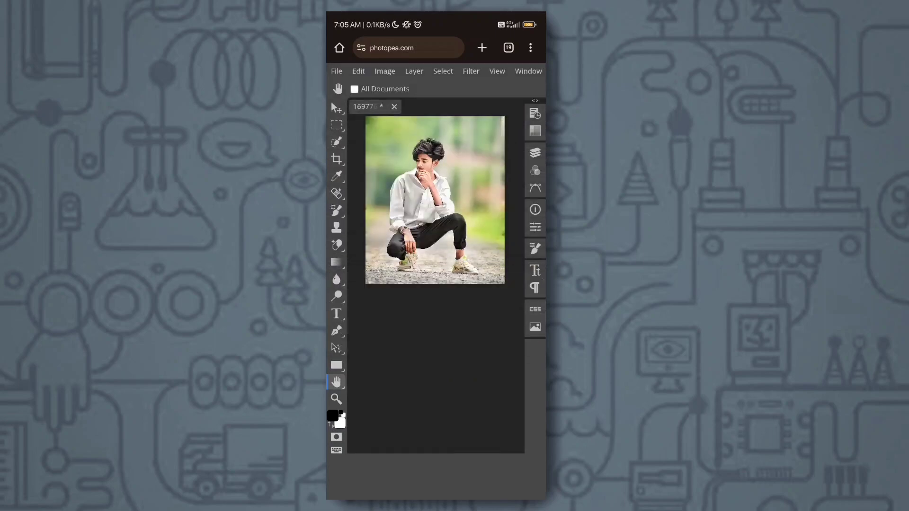
left_click(385, 71)
left_click(414, 71)
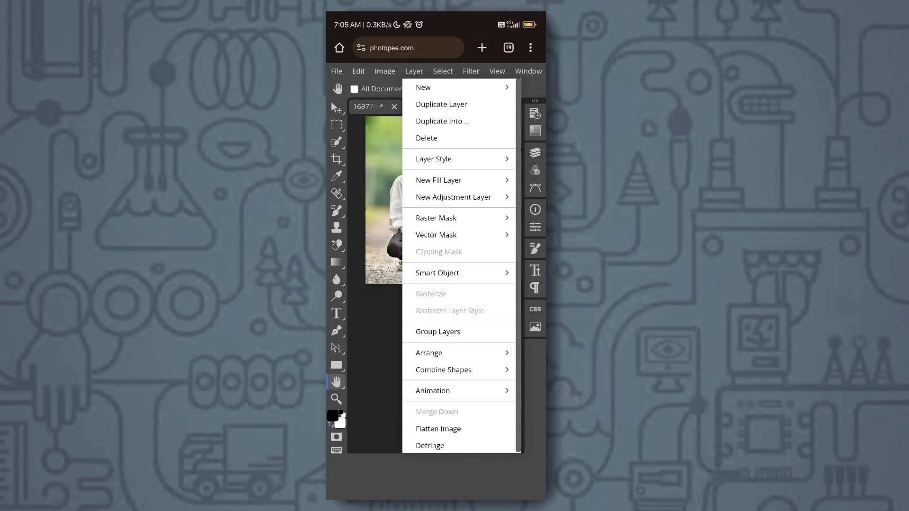
Close the Select menu and pan the boy photo slightly down the canvas.
left_click(442, 71)
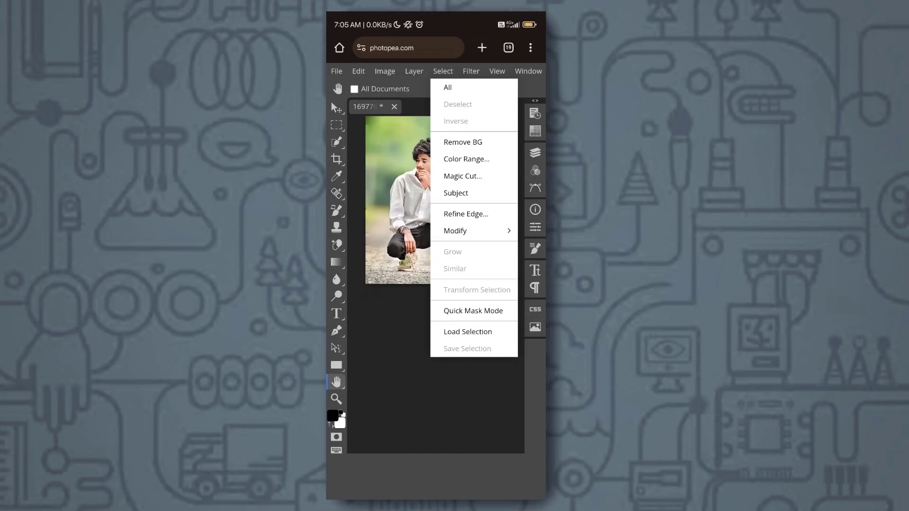
left_click(442, 71)
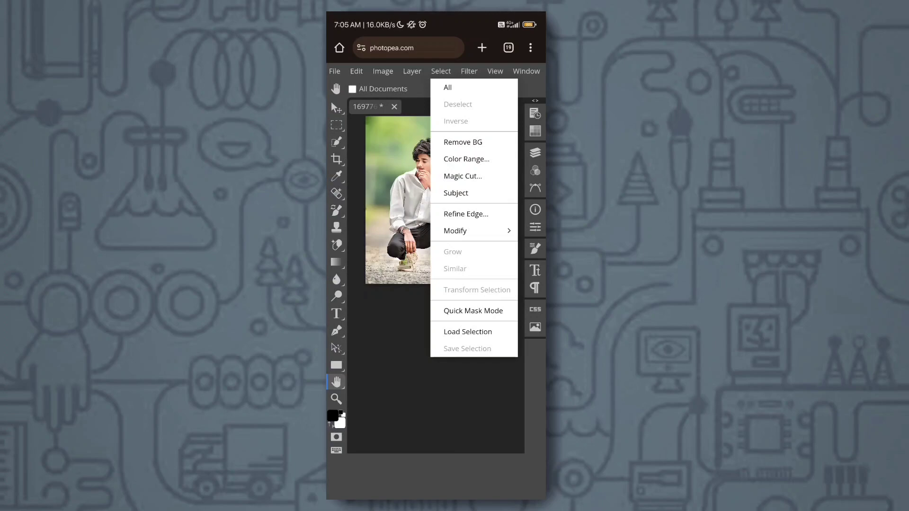
left_click(440, 71)
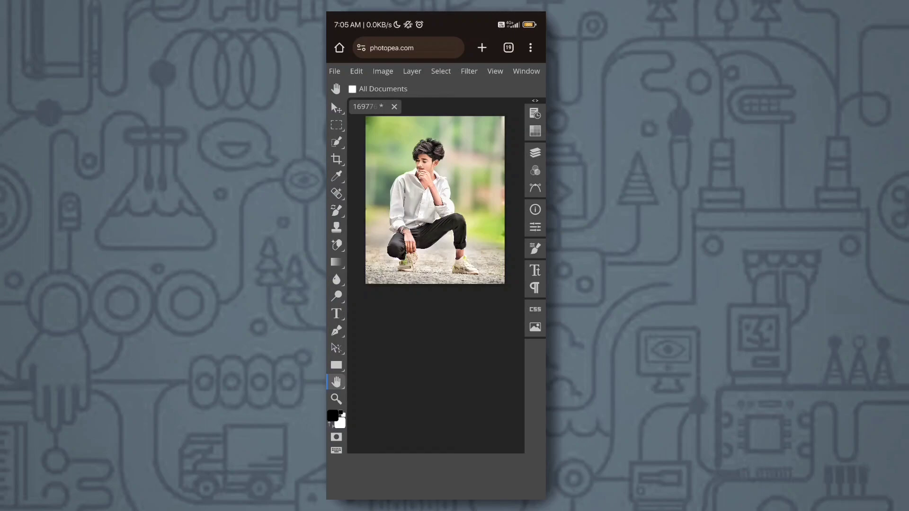
left_click_drag(417, 328, 420, 349)
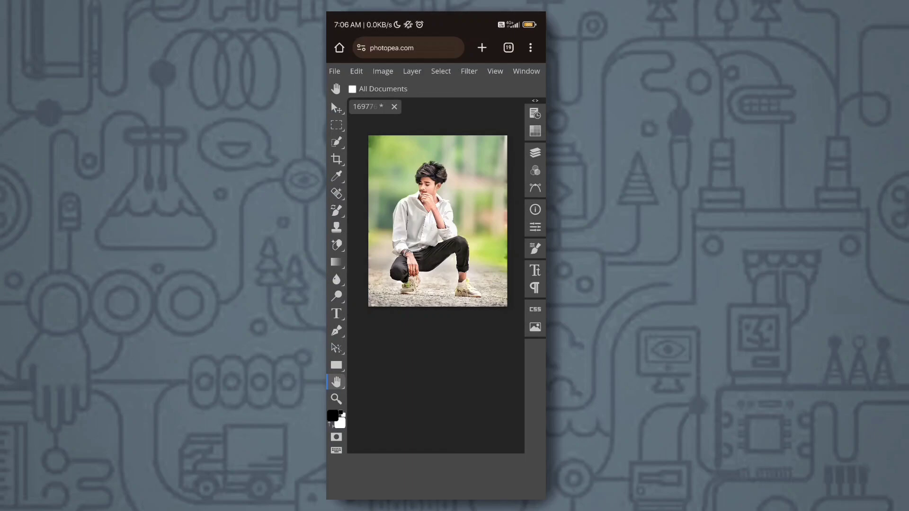
Export the photo via Save for web as JPG, 2048×2528 at 100% quality, and save.
left_click(334, 71)
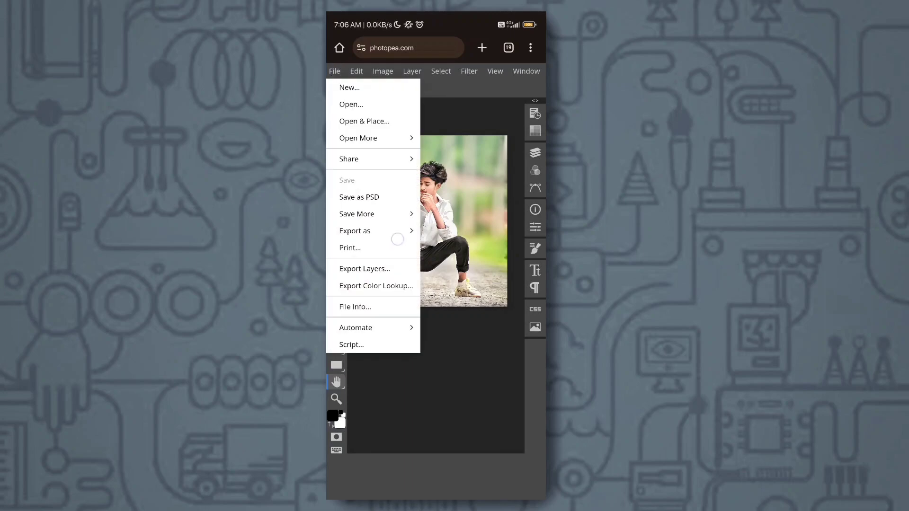
left_click(374, 231)
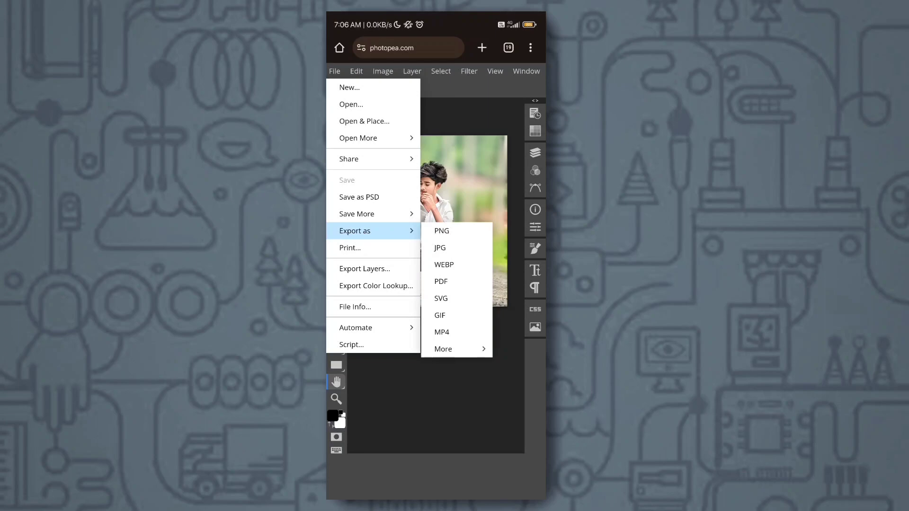
left_click(440, 247)
left_click(442, 231)
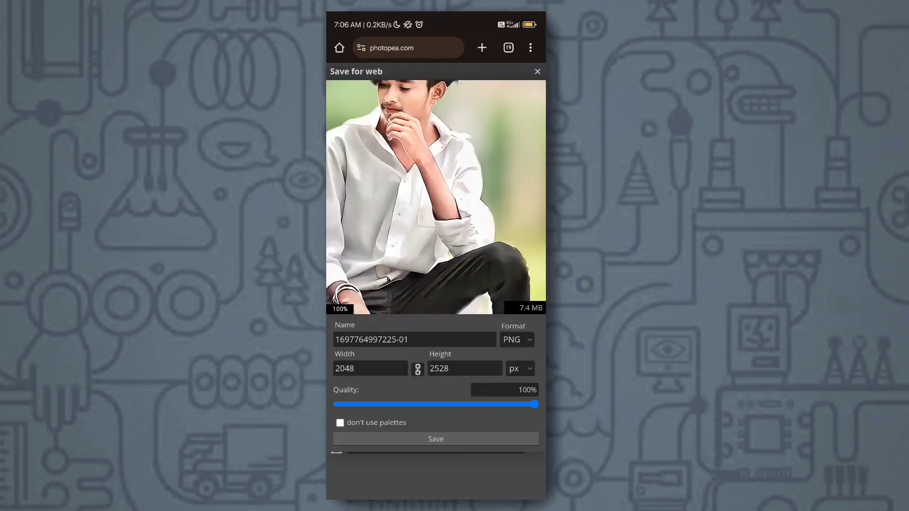
left_click(517, 339)
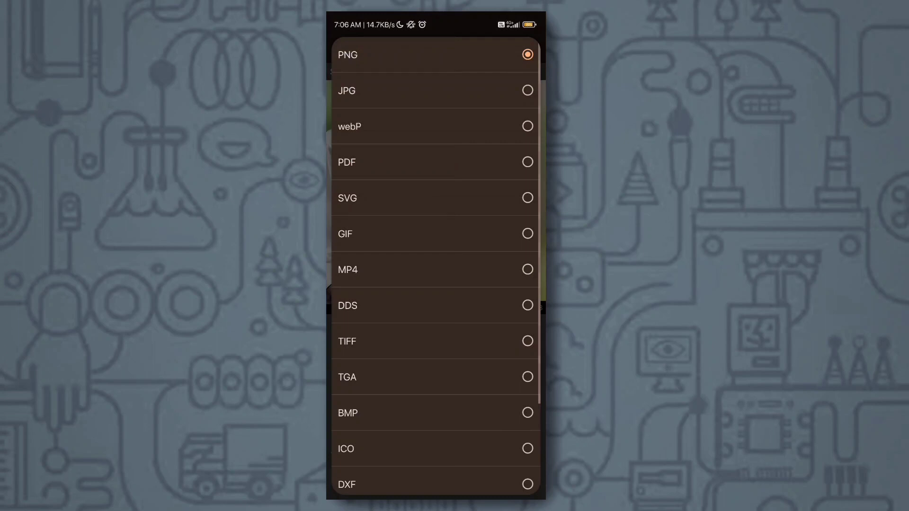
left_click(347, 54)
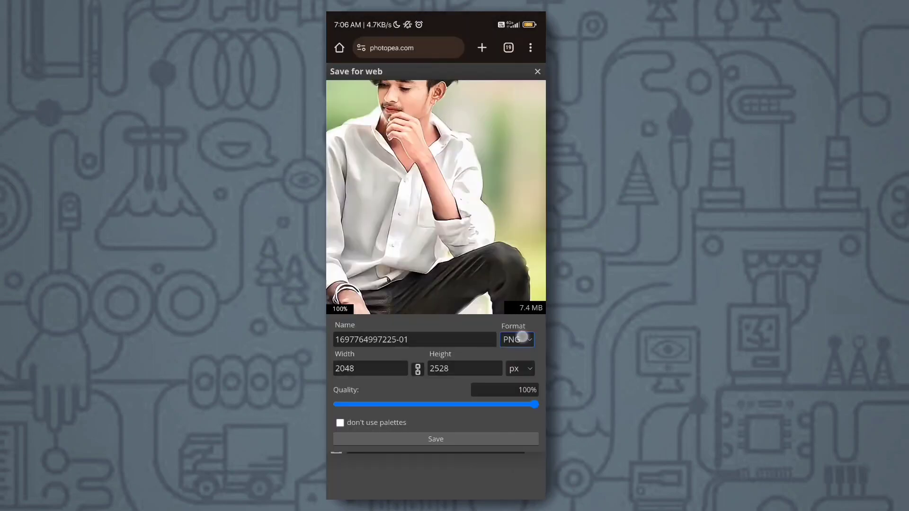
left_click(517, 339)
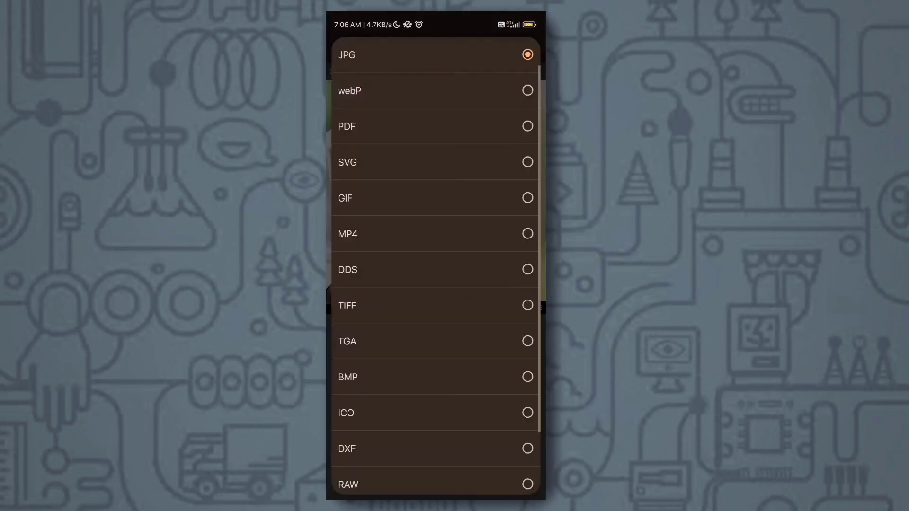
left_click(348, 54)
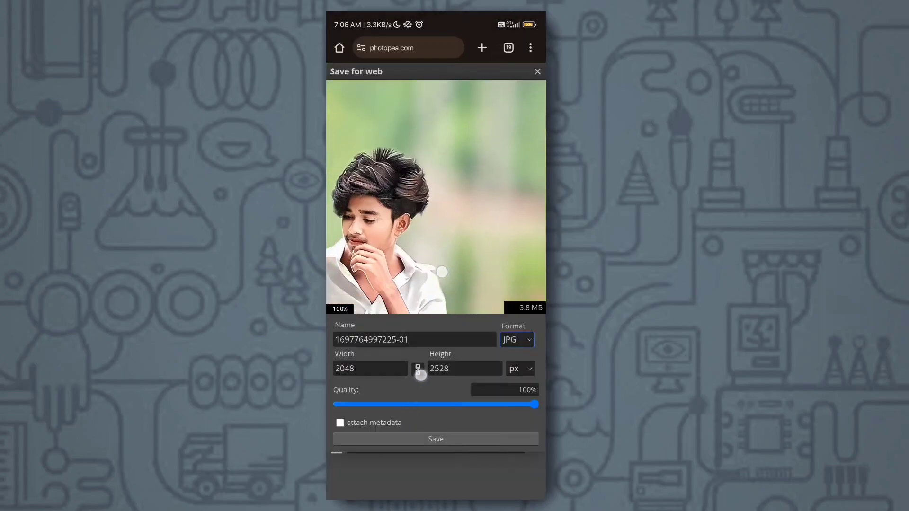
mouse_move(534, 405)
left_mouse_down()
mouse_move(401, 405)
mouse_move(534, 405)
left_mouse_up()
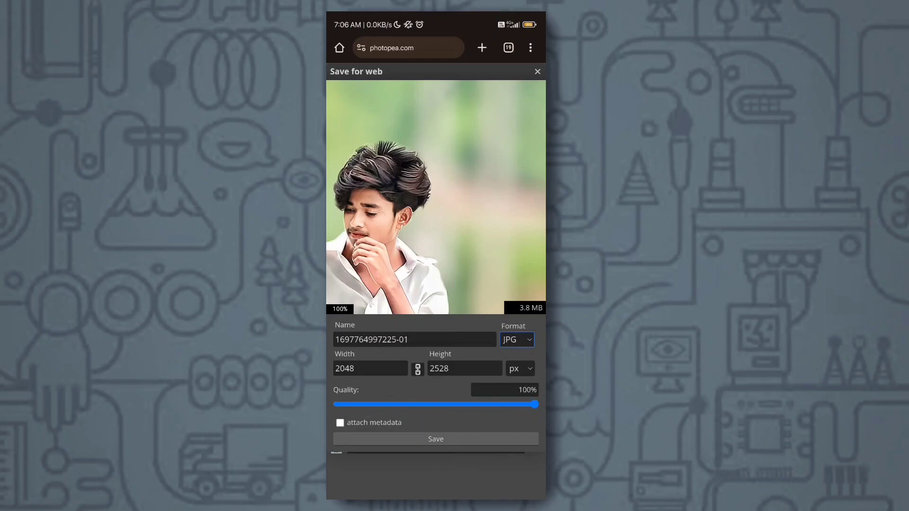
left_click(448, 444)
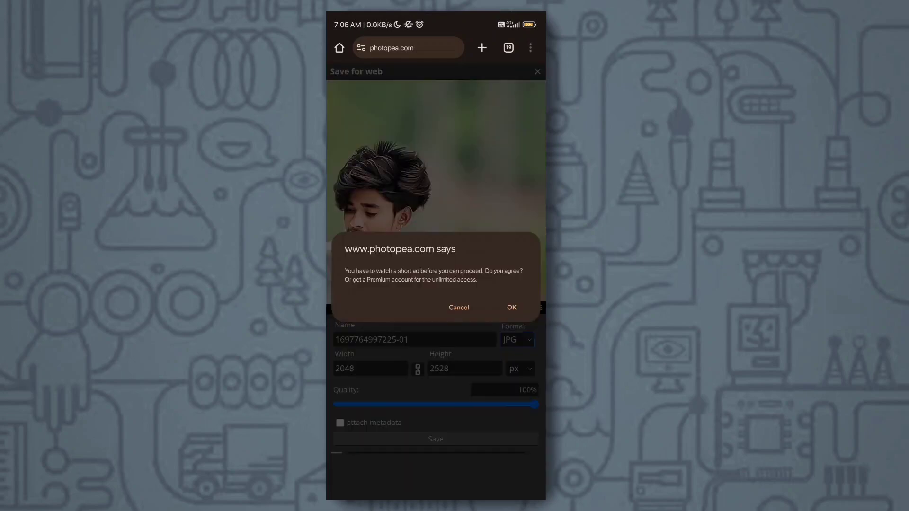
Accept the ad prompt and let the short video ad play to download the JPG.
left_click(511, 306)
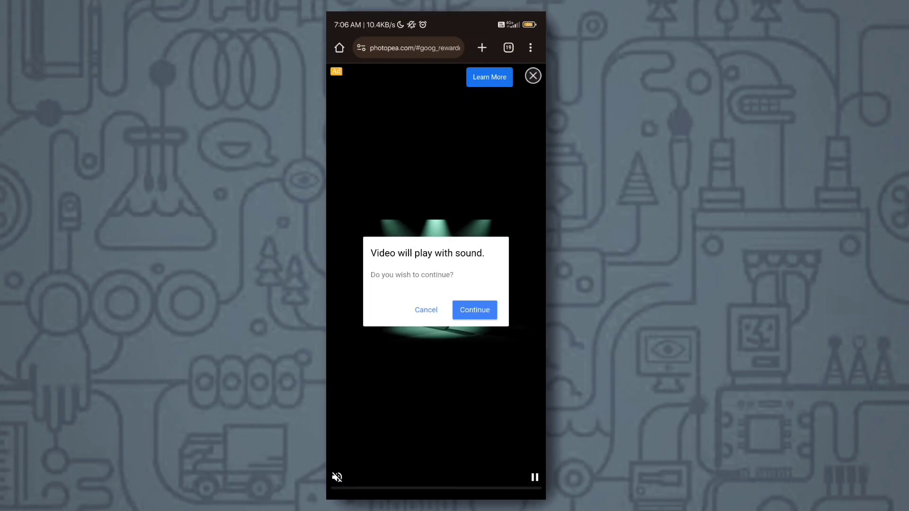
left_click(475, 310)
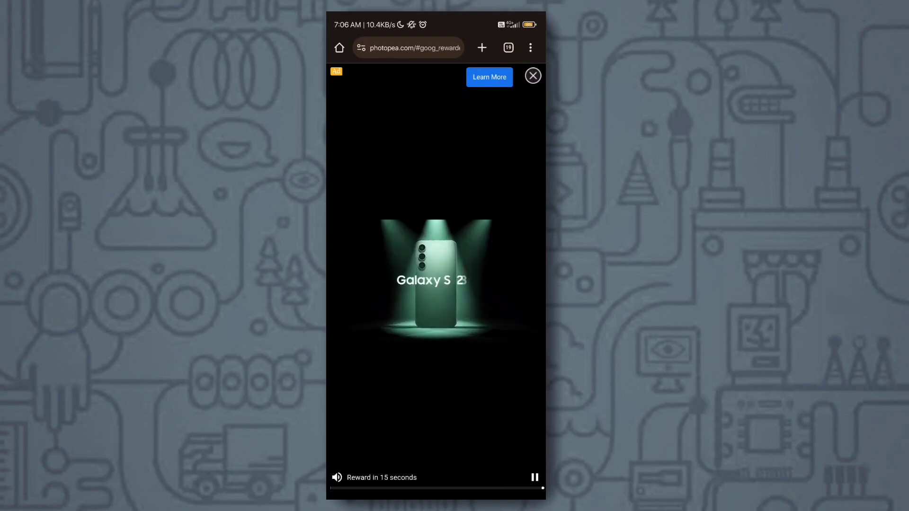